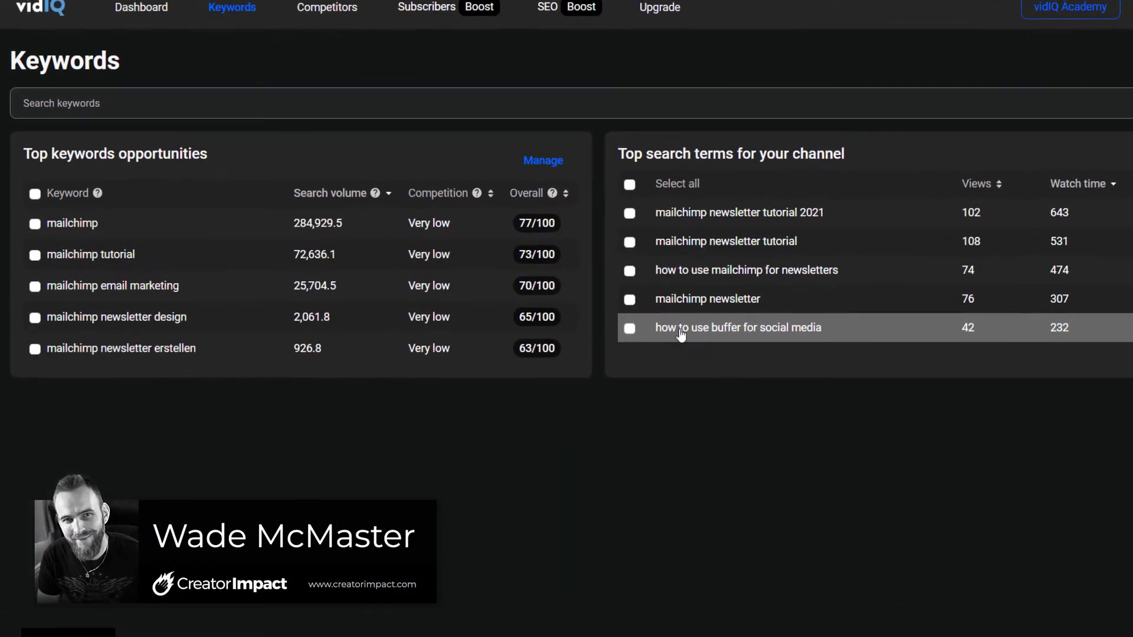
# Open the related keywords for 'how to use buffer for social media' and sort the table by Competition
pyautogui.click(683, 328)
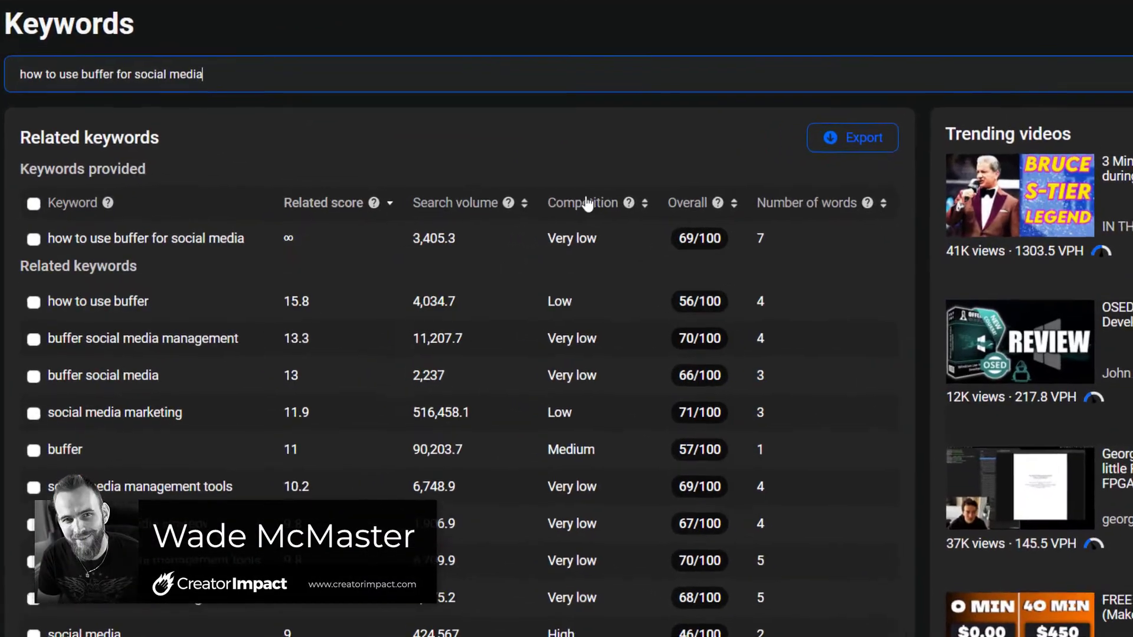
pyautogui.click(648, 204)
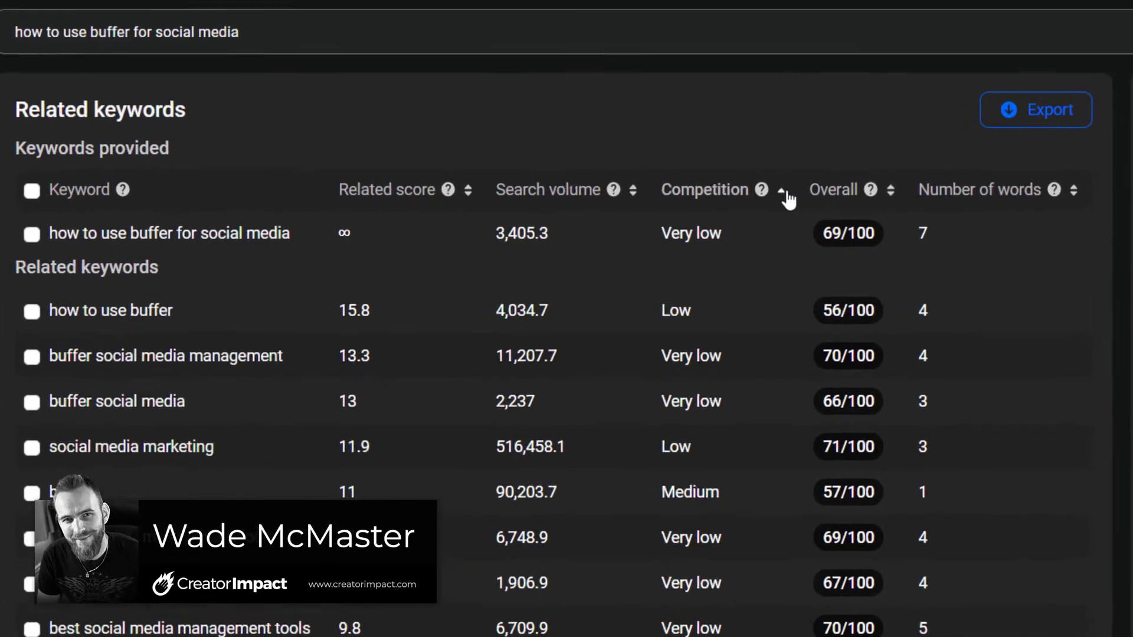
pyautogui.click(783, 189)
pyautogui.click(783, 189)
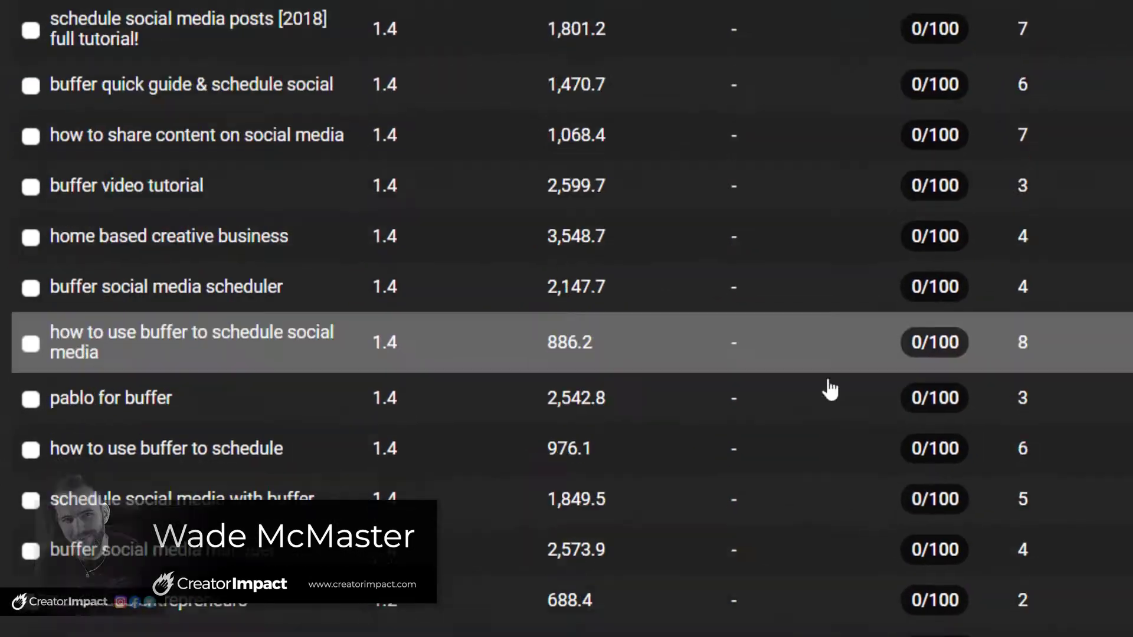
pyautogui.scroll(-8, 488, 417)
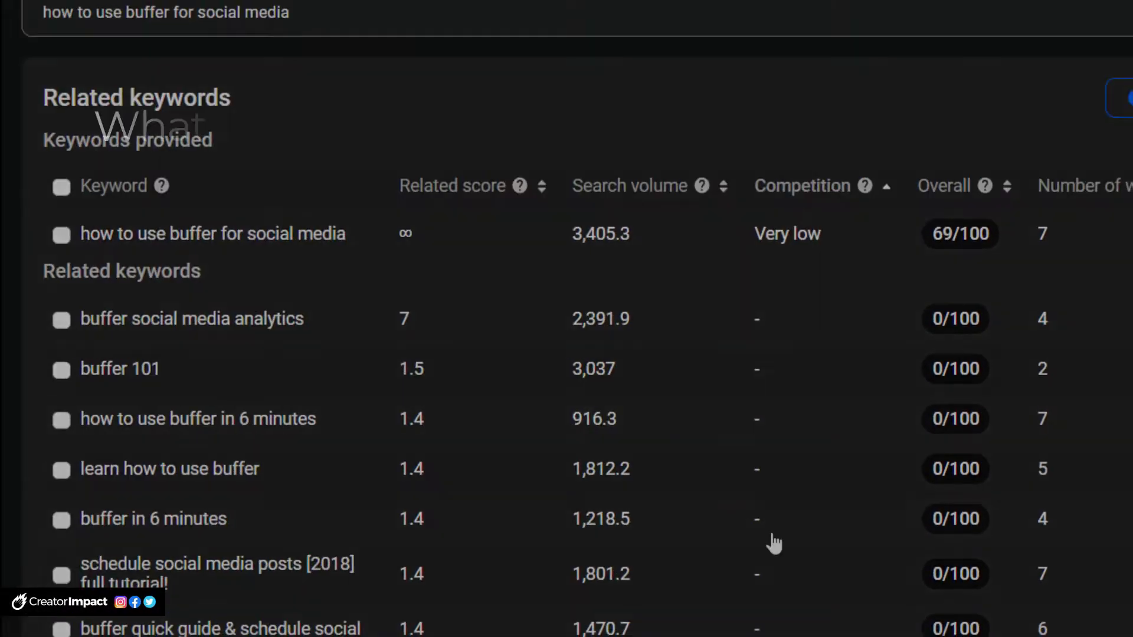
# Re-sort the keyword table by search volume, then related score, then overall score, highest first
pyautogui.click(723, 186)
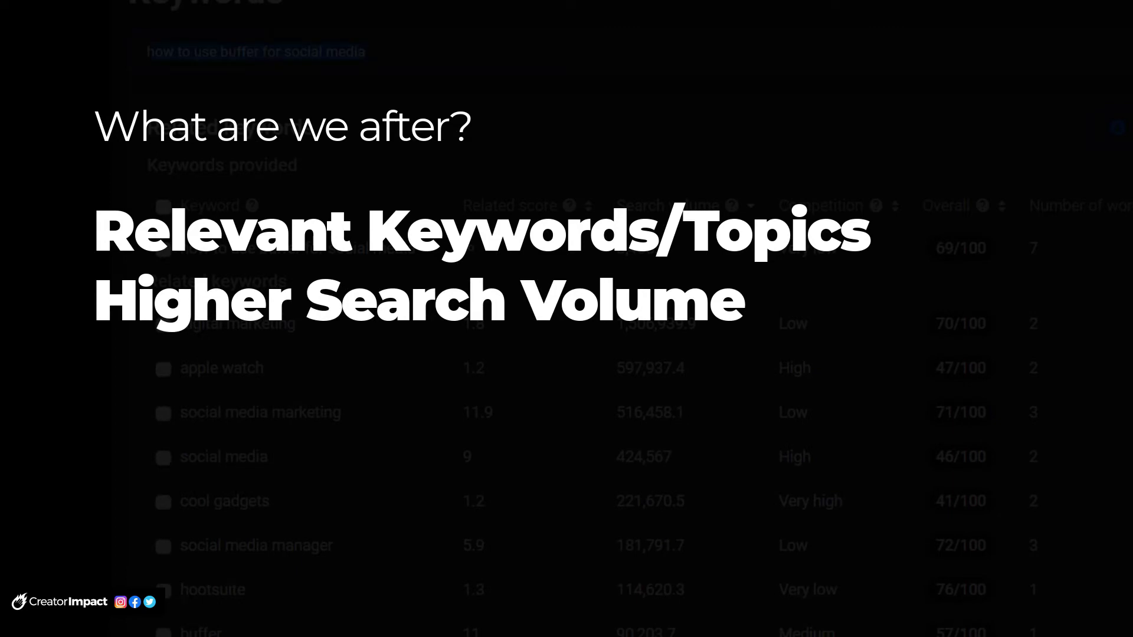
pyautogui.write('has')
pyautogui.write('arn guitar')
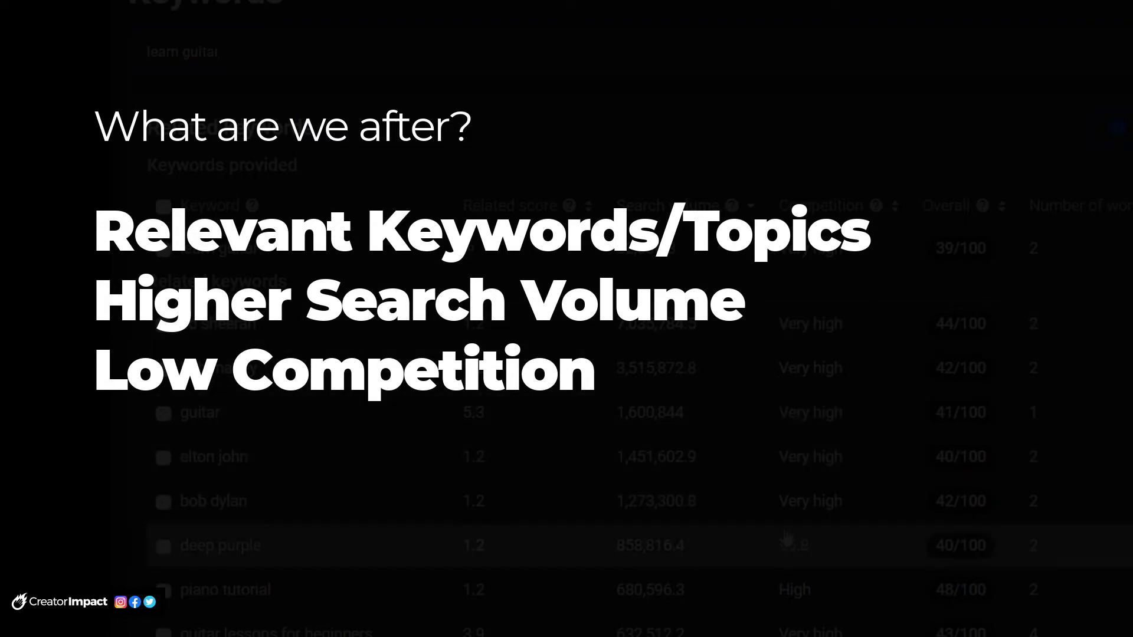
pyautogui.click(1003, 208)
pyautogui.click(1004, 208)
pyautogui.click(1006, 209)
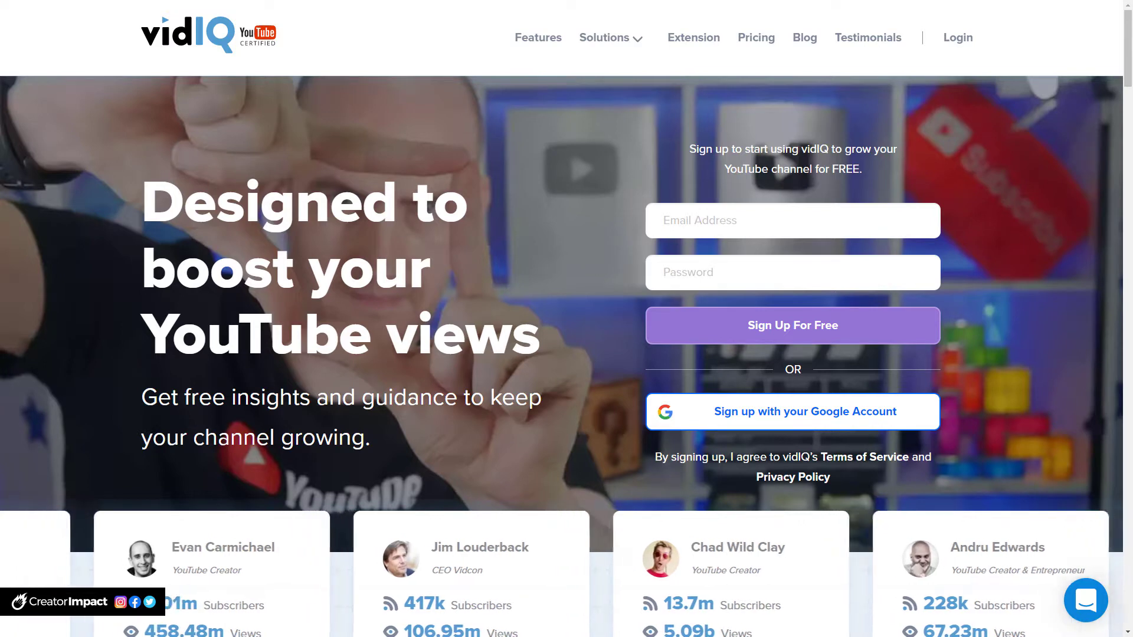
pyautogui.click(958, 39)
pyautogui.moveTo(1128, 62); pyautogui.dragTo(1130, 224)
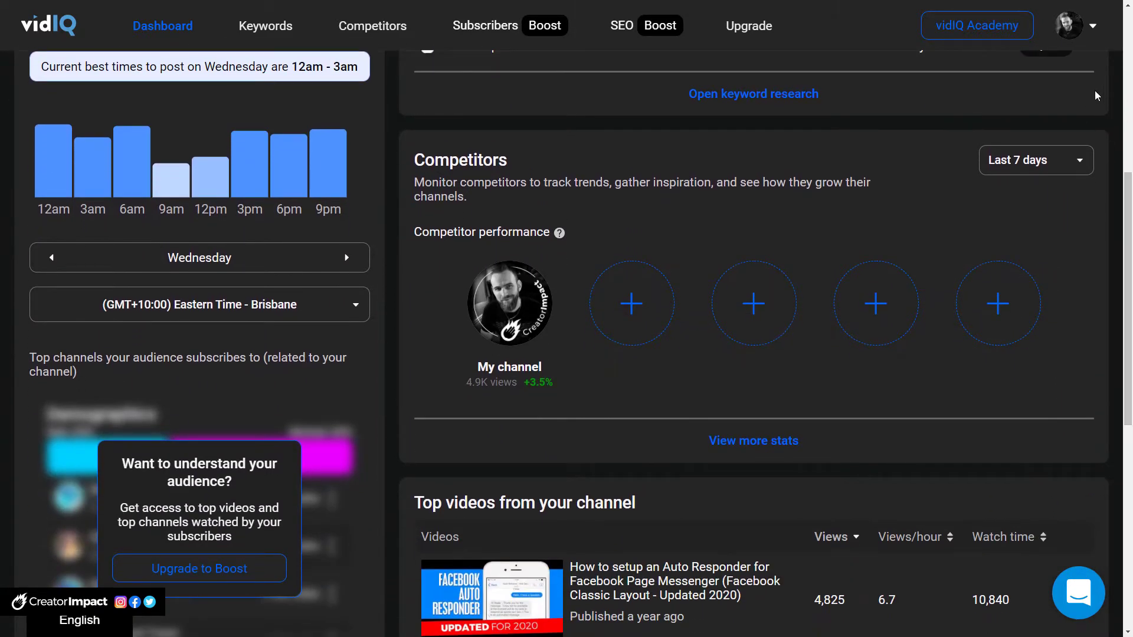
pyautogui.scroll(-3, 753, 260)
pyautogui.scroll(10, 756, 364)
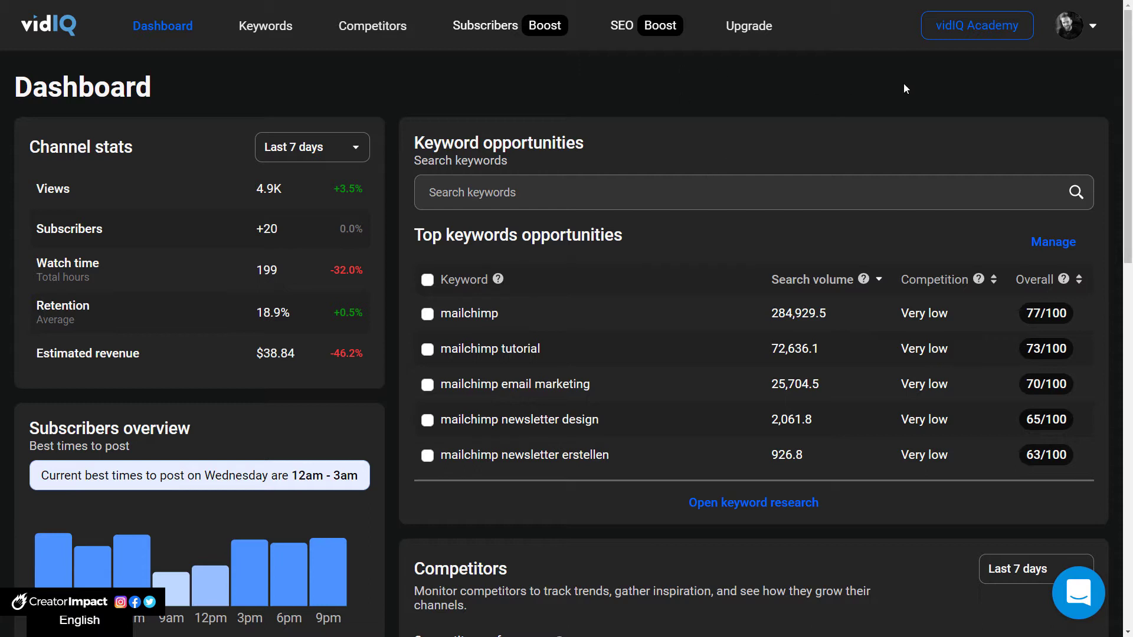
pyautogui.scroll(-2, 204, 493)
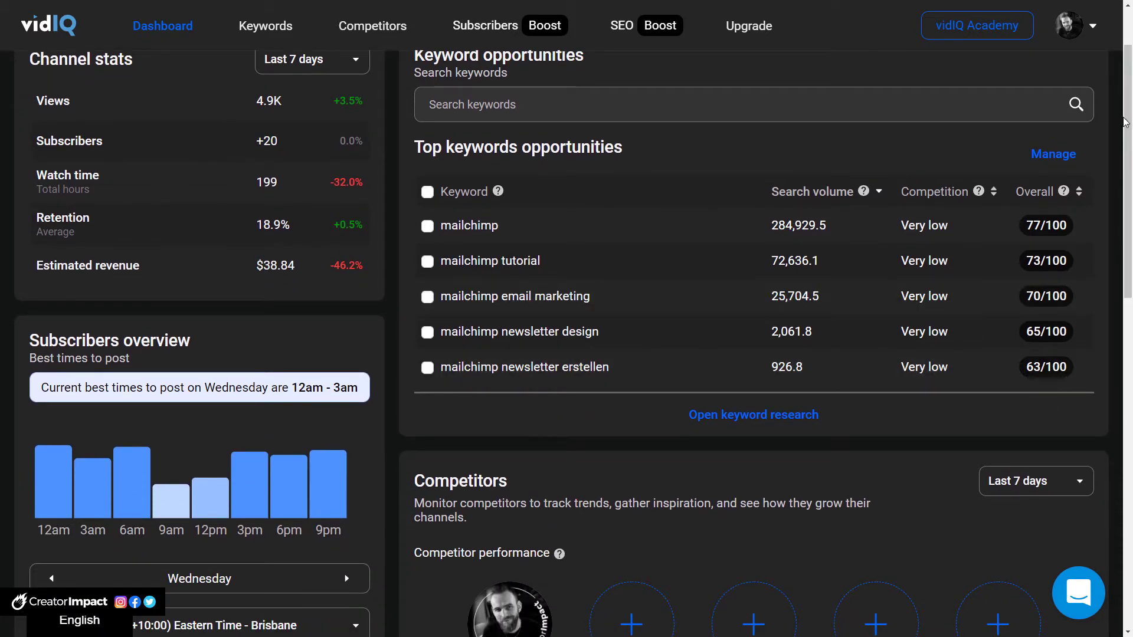
pyautogui.scroll(-1, 1125, 123)
pyautogui.scroll(3, 535, 219)
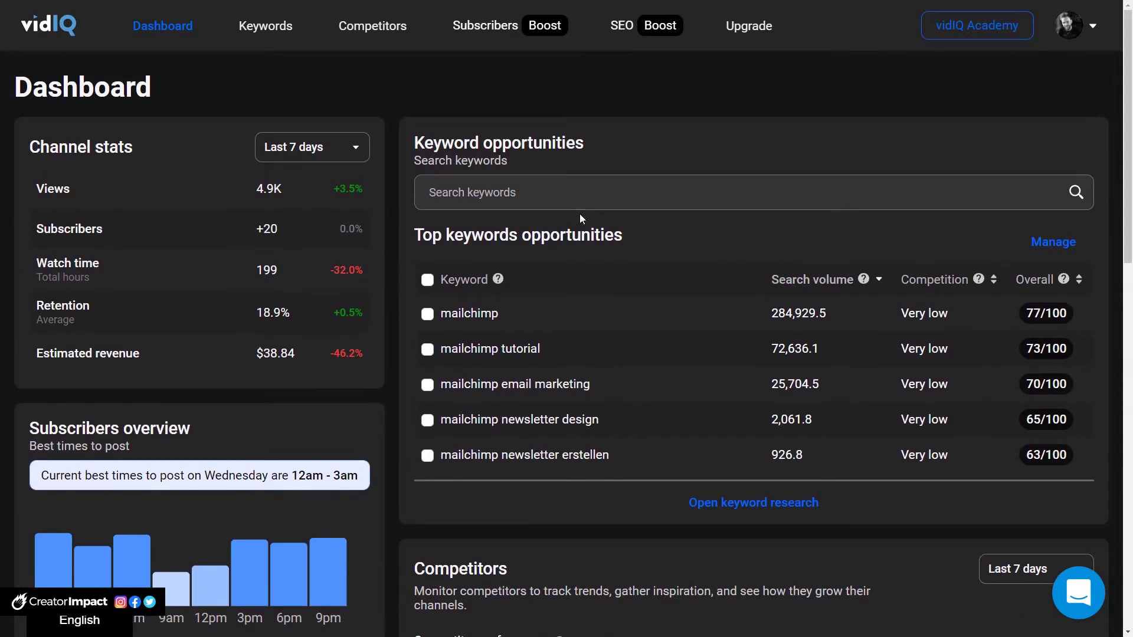
pyautogui.moveTo(1128, 189); pyautogui.dragTo(1131, 566)
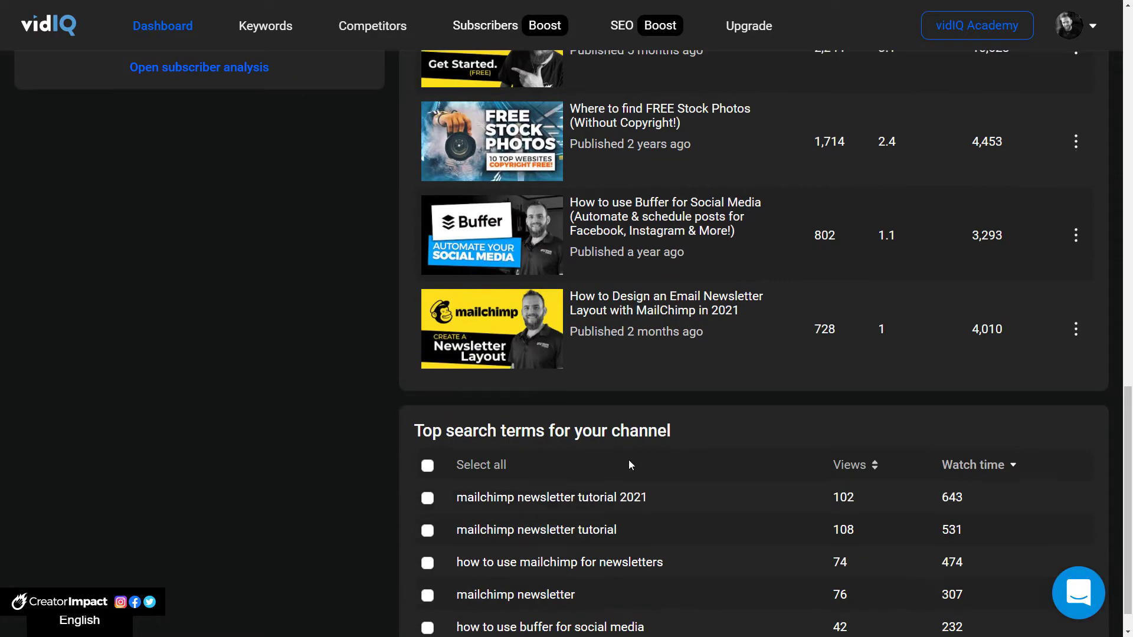
pyautogui.scroll(15, 625, 458)
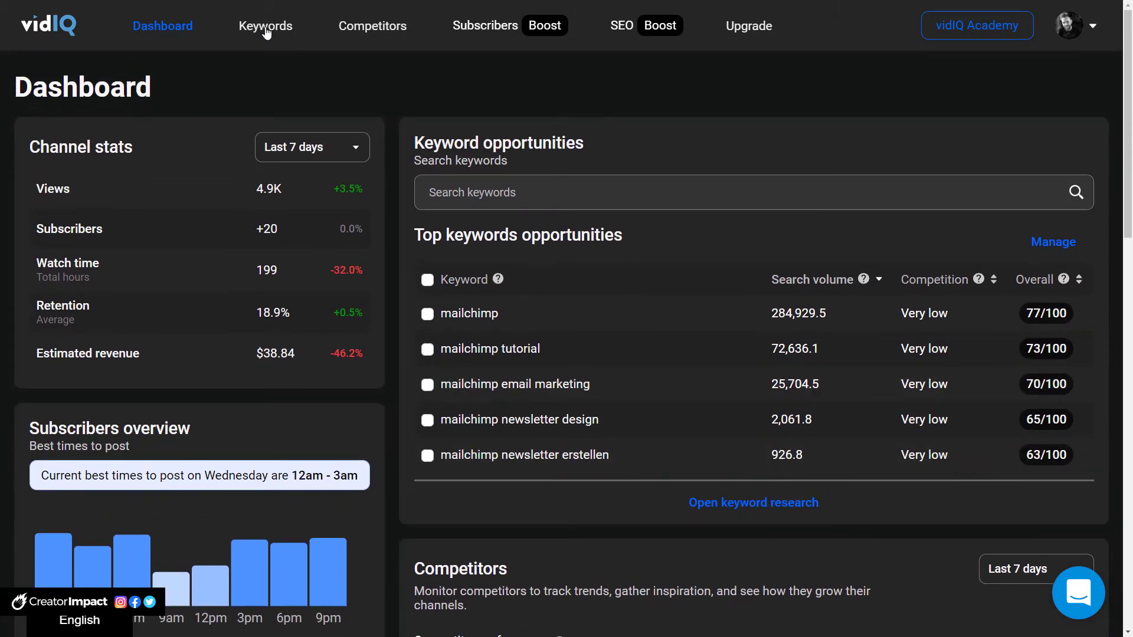
# Open the Keywords page and briefly highlight the 'Top search terms for your channel' heading
pyautogui.click(267, 33)
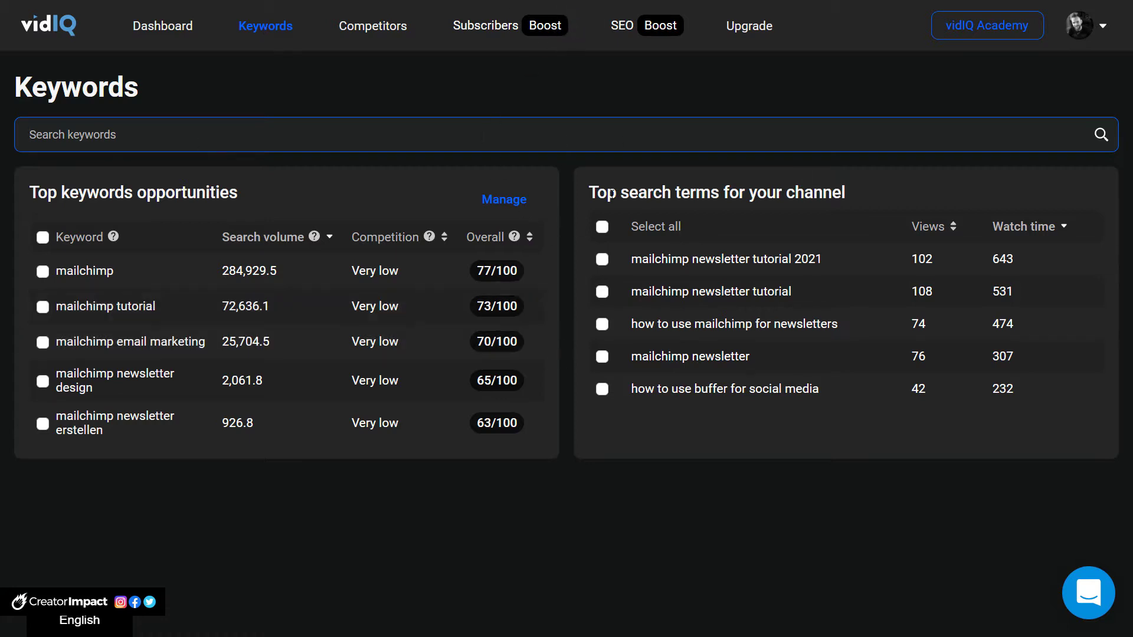
pyautogui.moveTo(590, 193); pyautogui.dragTo(834, 204)
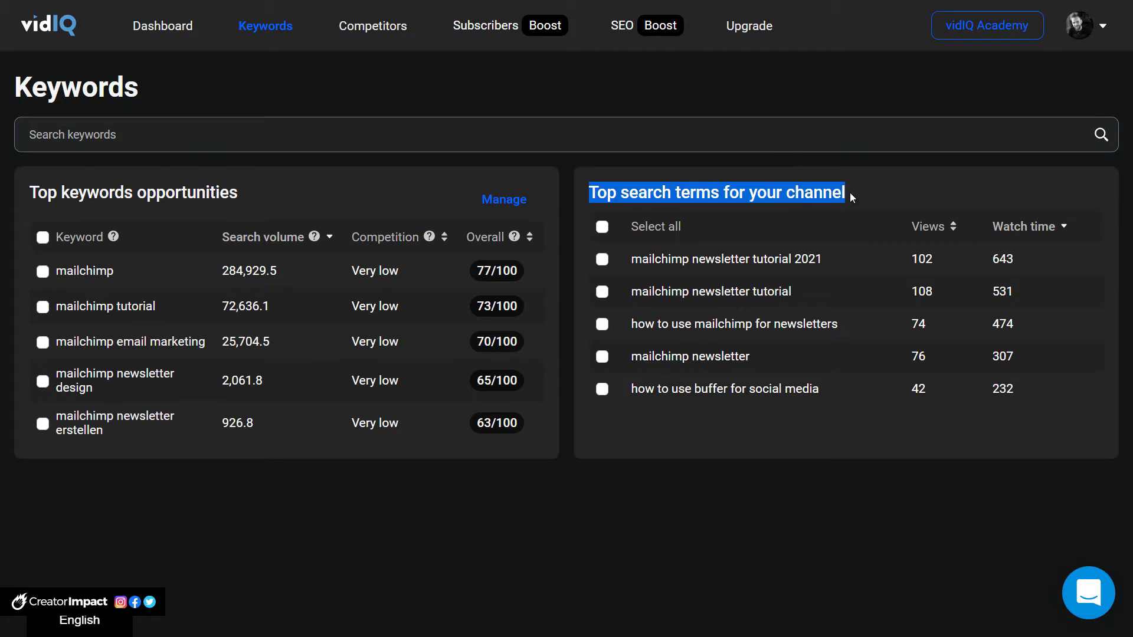
pyautogui.click(850, 192)
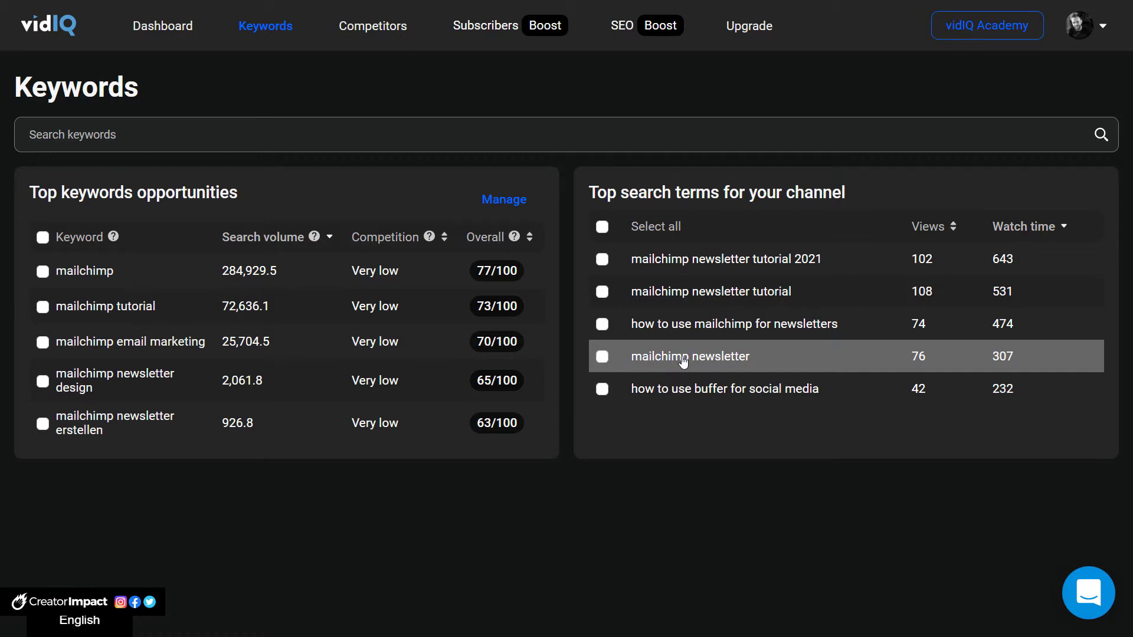
# Open the 'mailchimp newsletter tutorial 2021' results and scroll the related keywords, zoomed out to fit rows
pyautogui.click(724, 265)
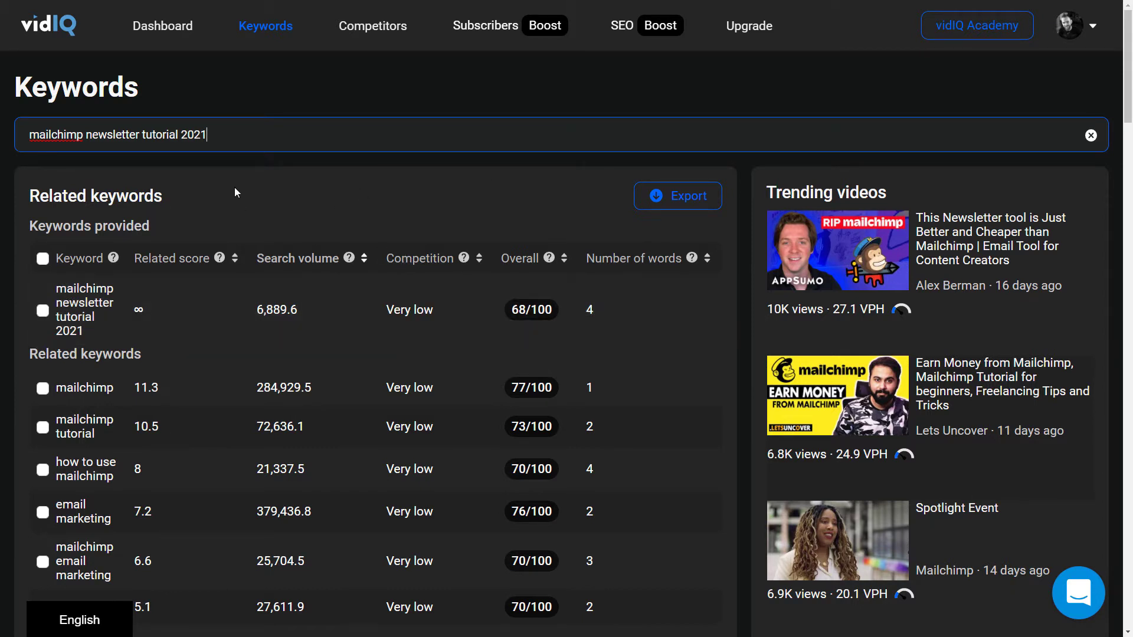
pyautogui.scroll(-1, 118, 282)
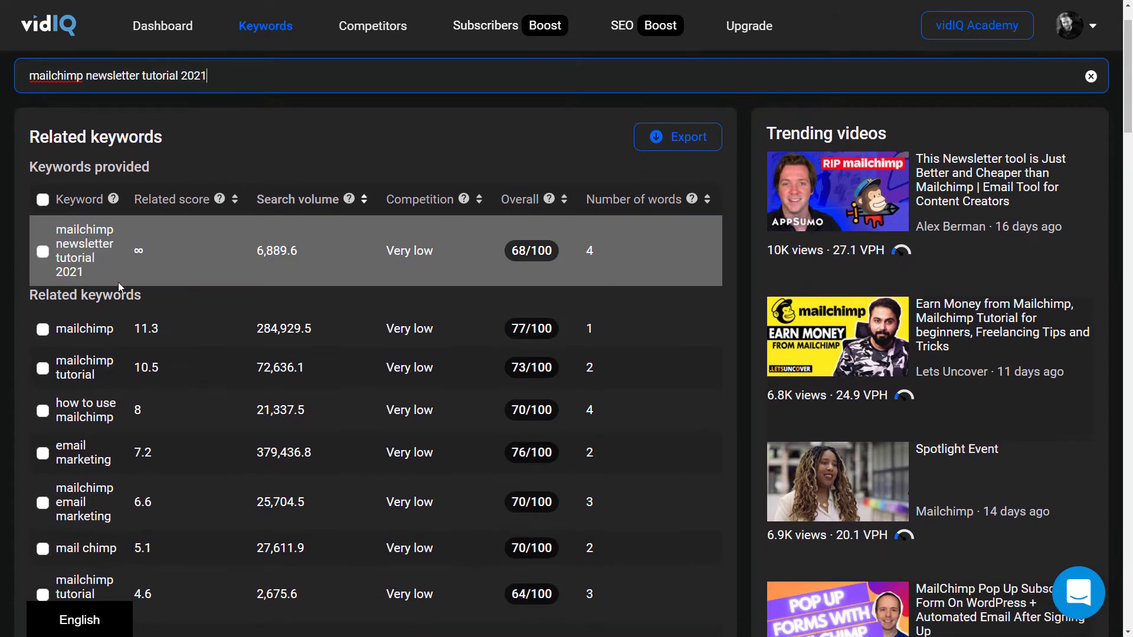
pyautogui.scroll(-1, 65, 395)
pyautogui.scroll(-2, 89, 475)
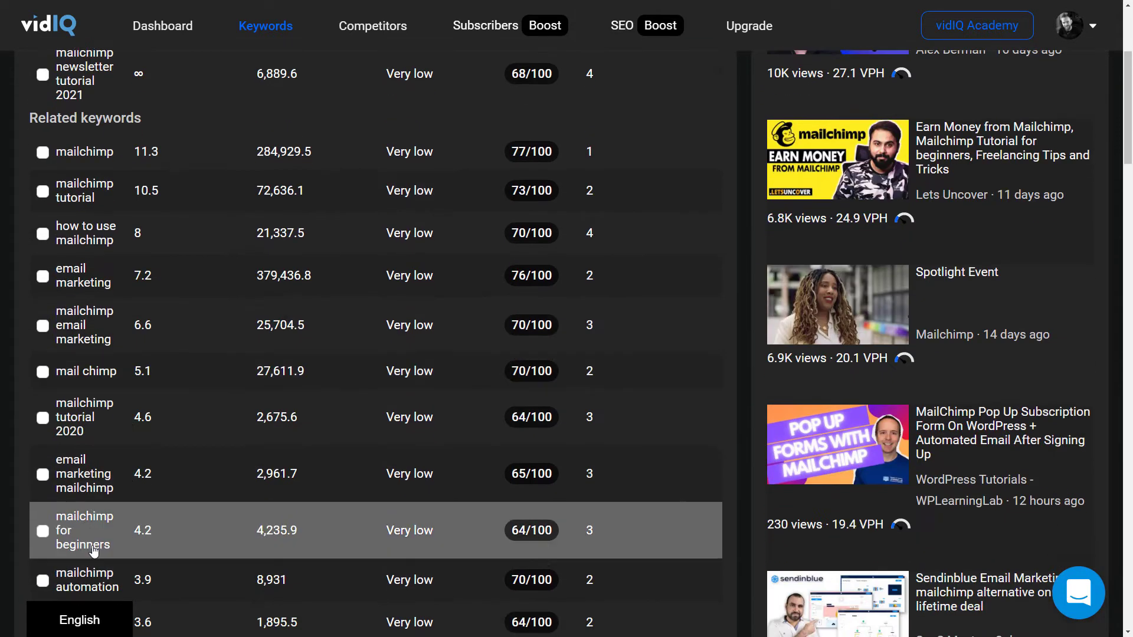
pyautogui.hotkey('ctrl', '-')
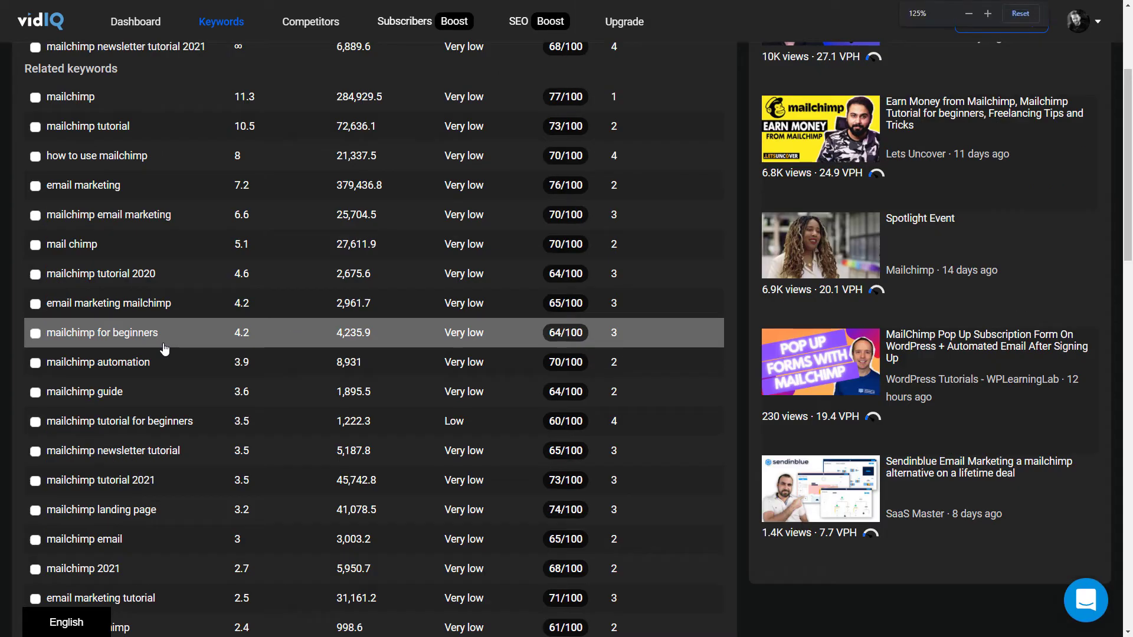
# Clear the search text to return to the Keywords overview
pyautogui.scroll(3, 180, 328)
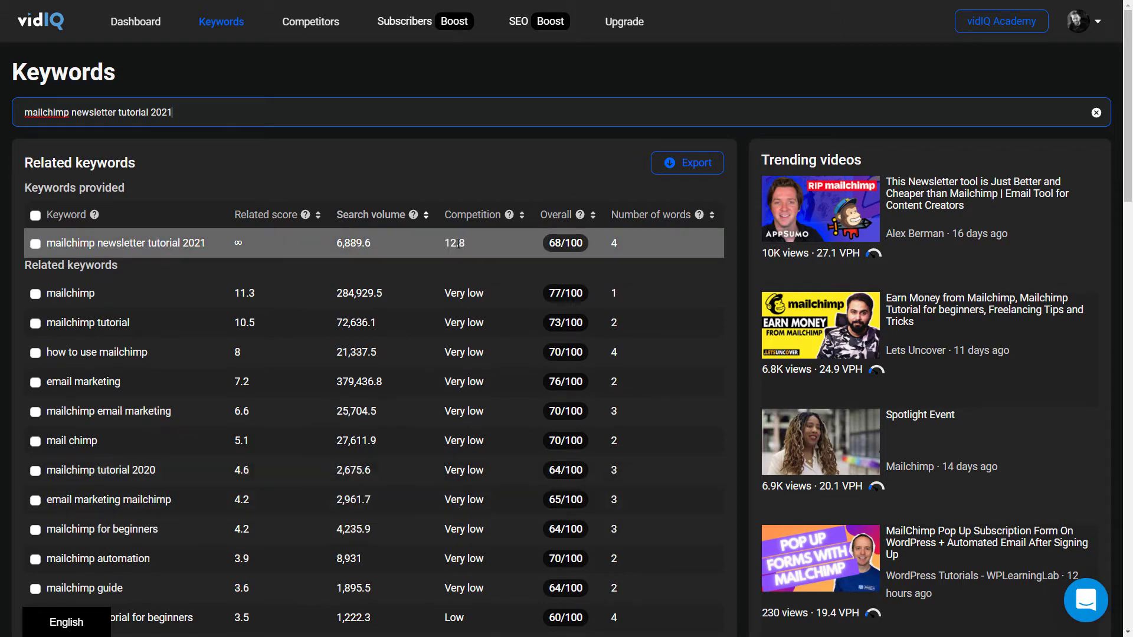
pyautogui.hotkey('ctrl', 'a')
pyautogui.press('BackSpace')
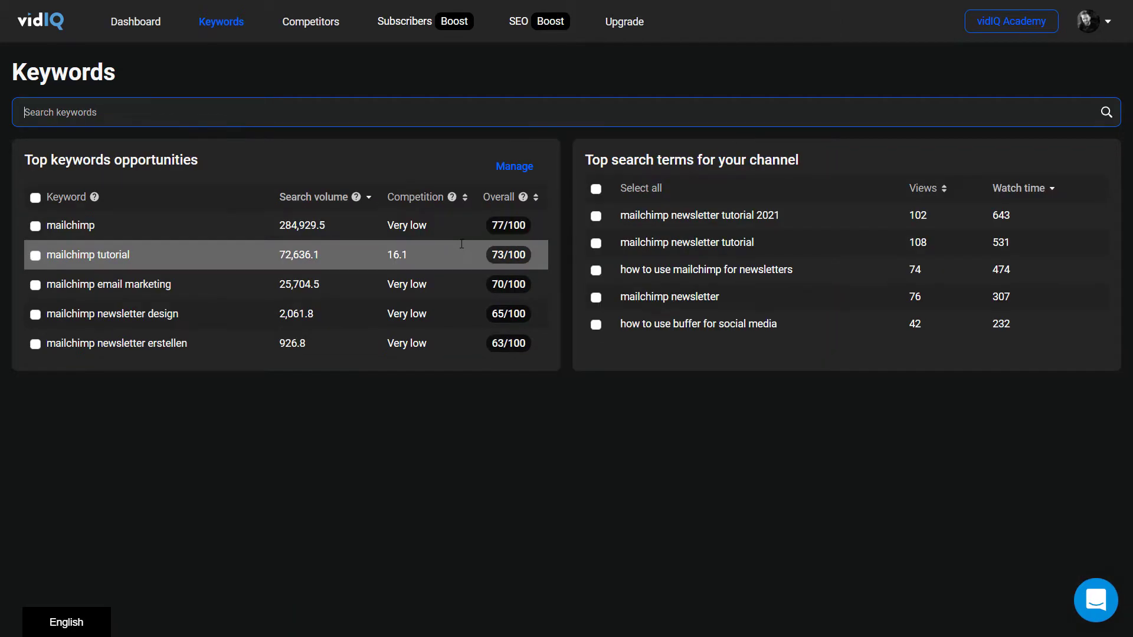
# Show related keywords for 'mailchimp' (284,929.5 volume, very low competition), then clear the search box
pyautogui.click(79, 228)
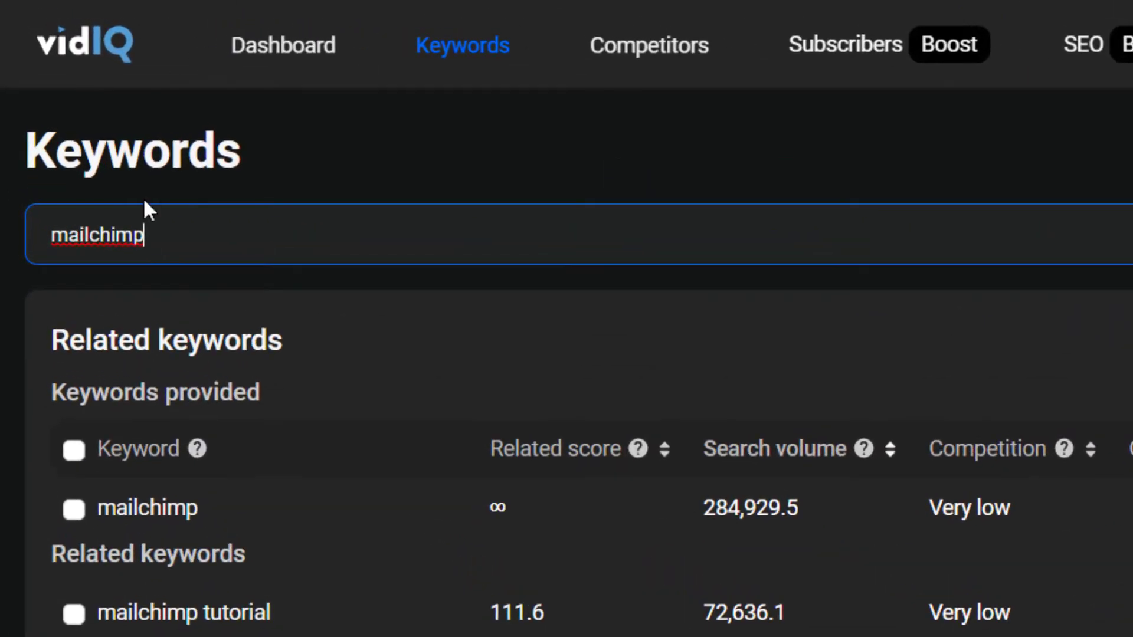
pyautogui.hotkey('ctrl', 'a')
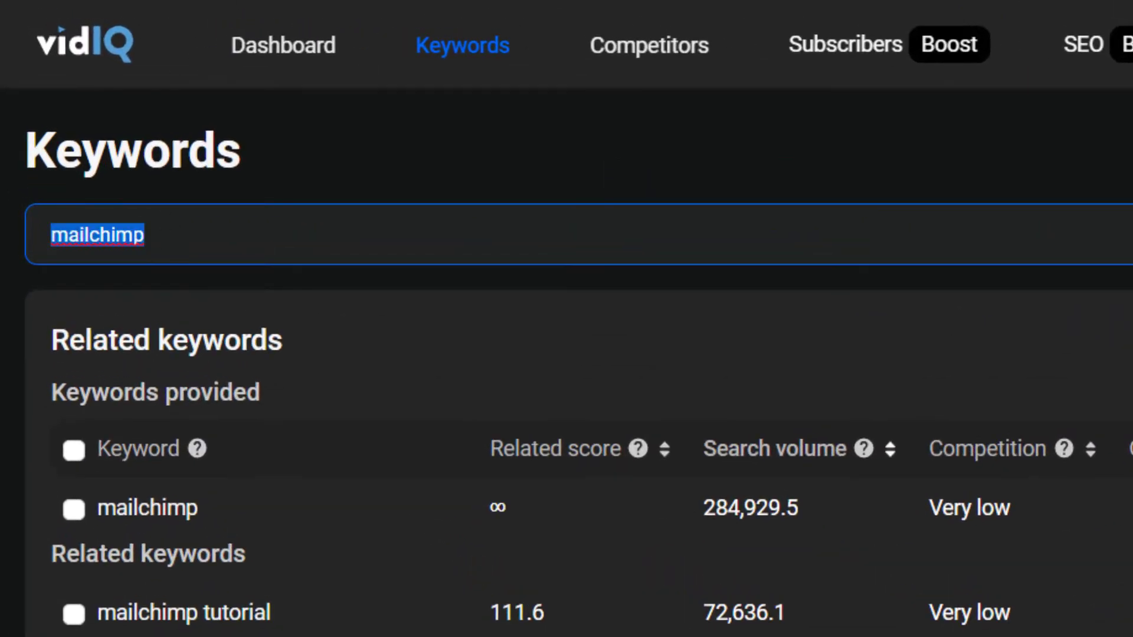
pyautogui.press('BackSpace')
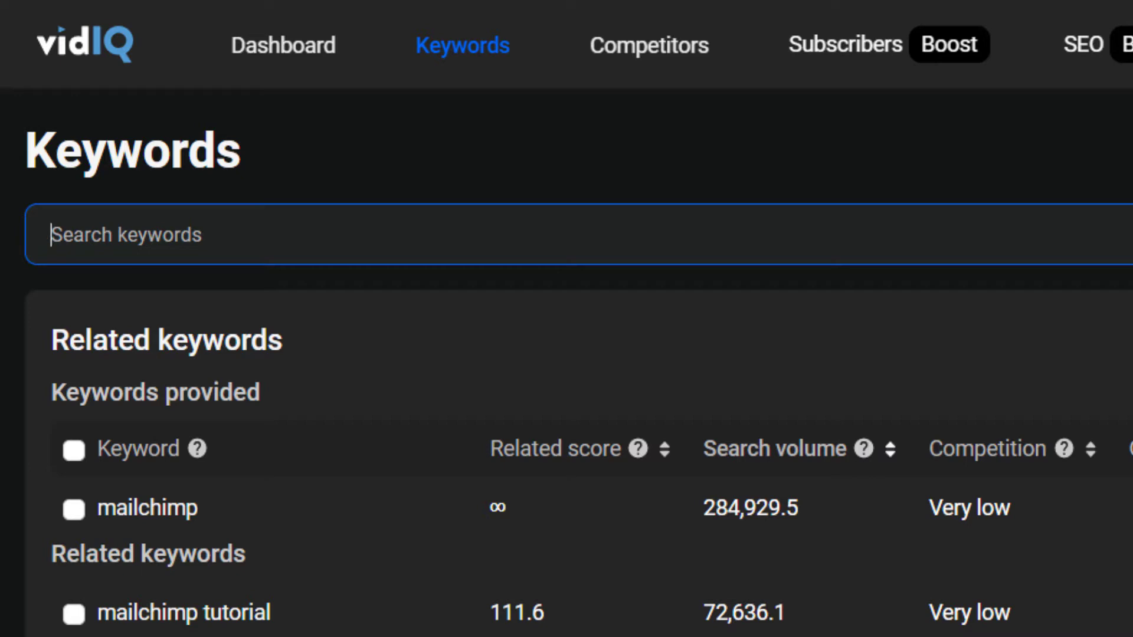
# Search 'learn guitar' and view its Related keywords (82,536.3 volume, very high competition, 39/100)
pyautogui.write('learn guitar')
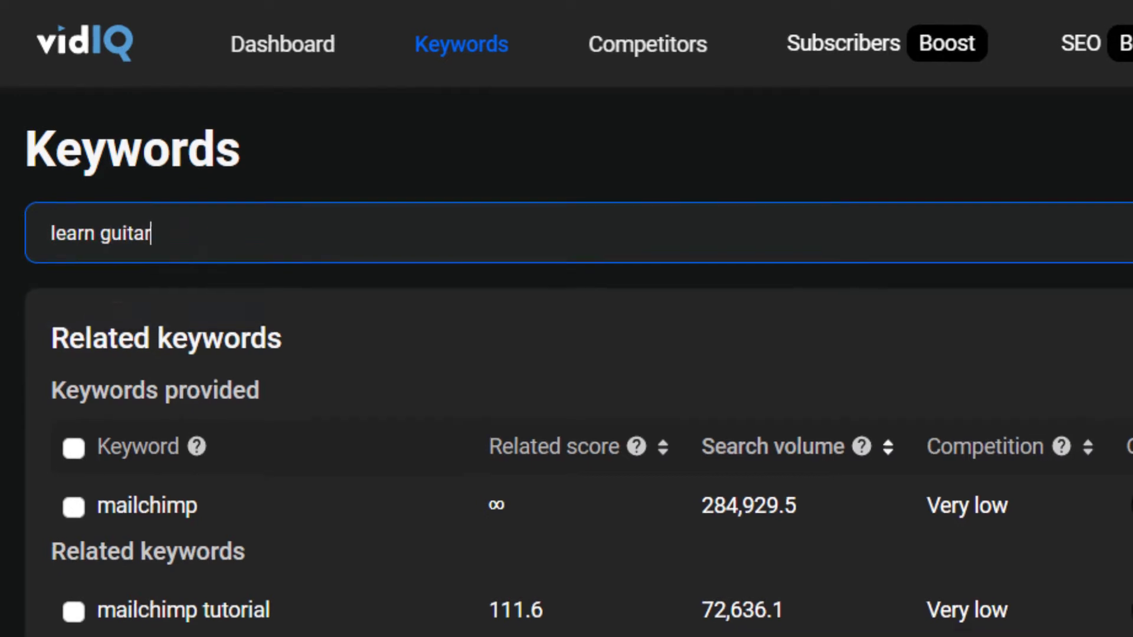
pyautogui.press('Return')
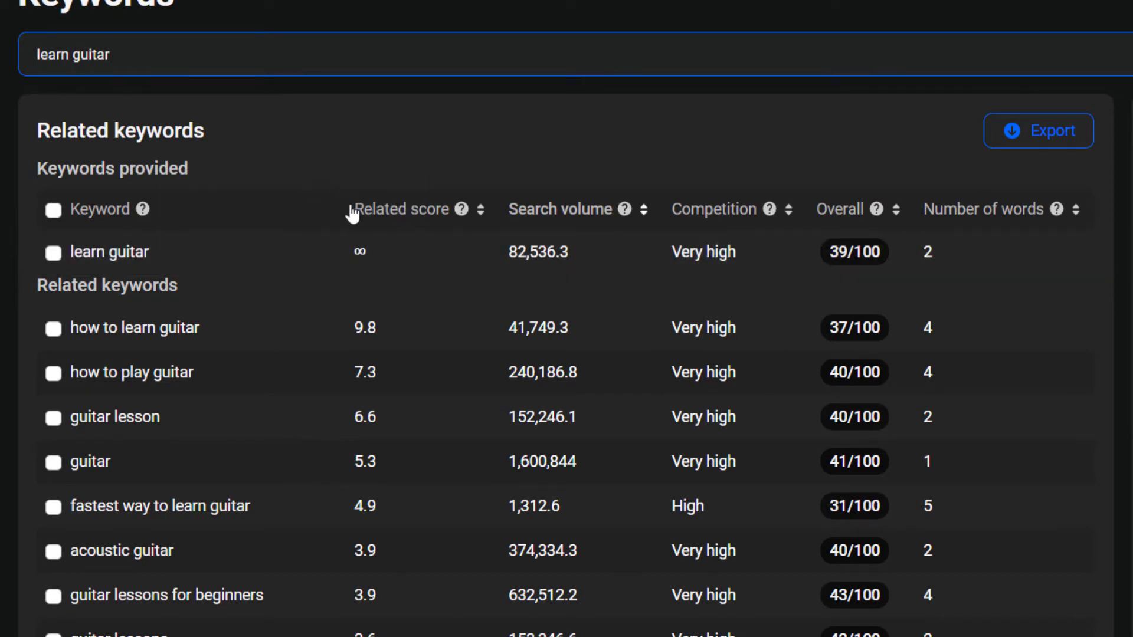
pyautogui.moveTo(79, 286); pyautogui.dragTo(218, 289)
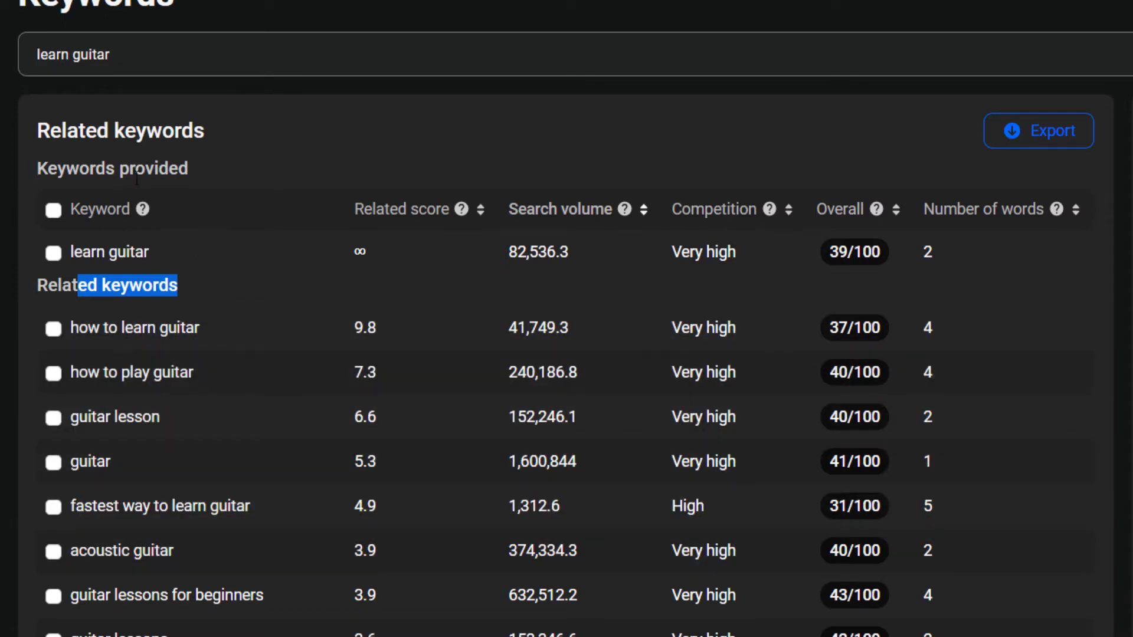
pyautogui.click(287, 132)
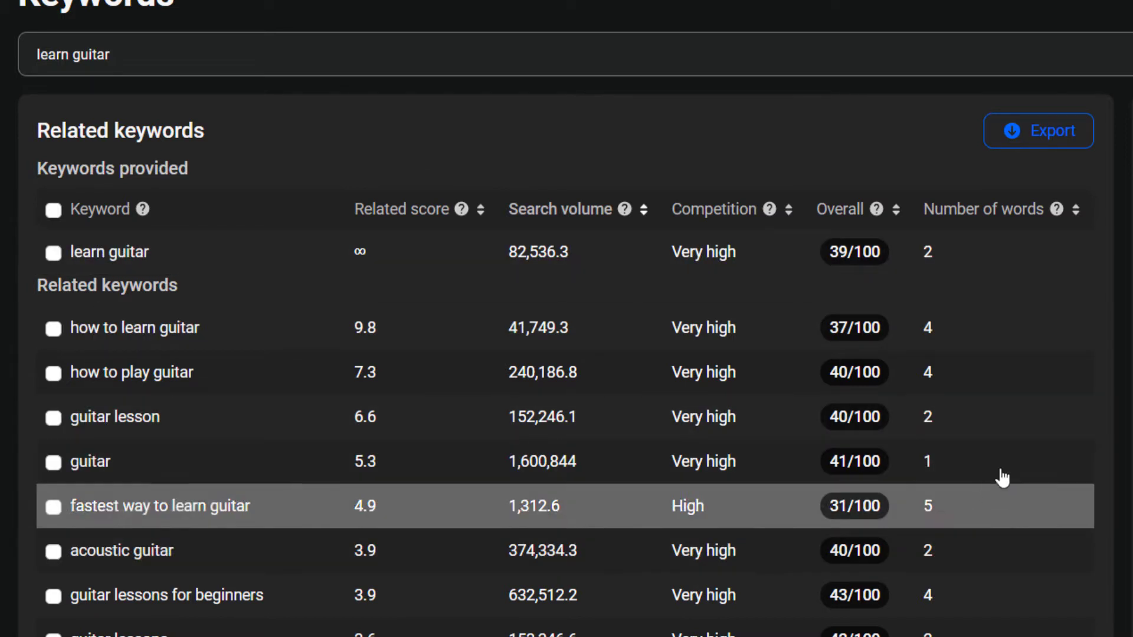
pyautogui.scroll(-20, 567, 319)
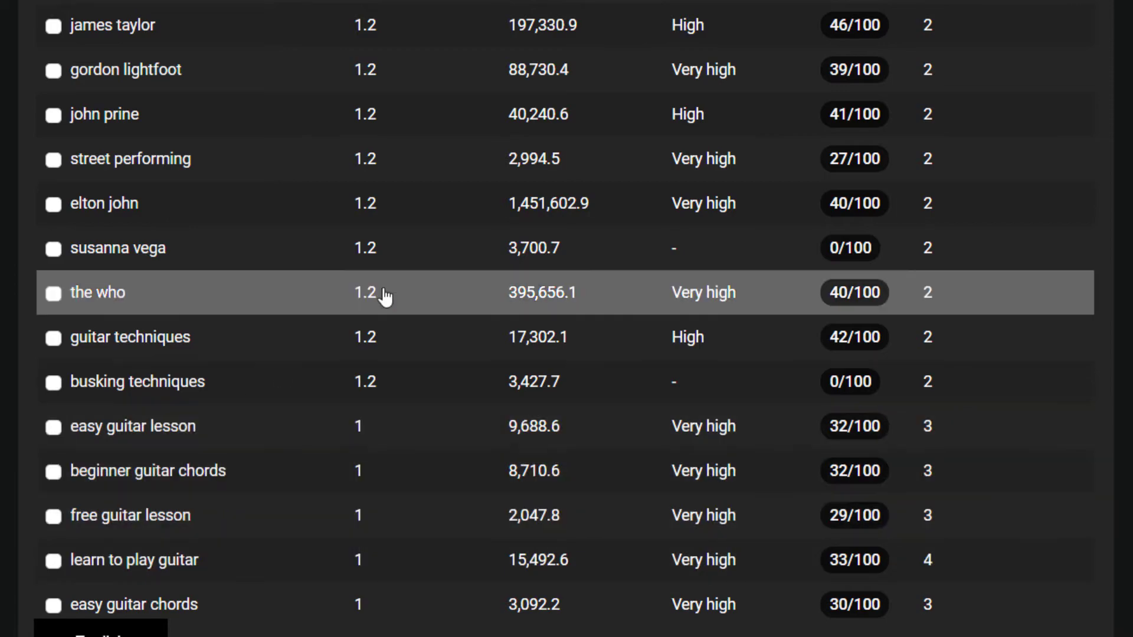
pyautogui.scroll(20, 566, 318)
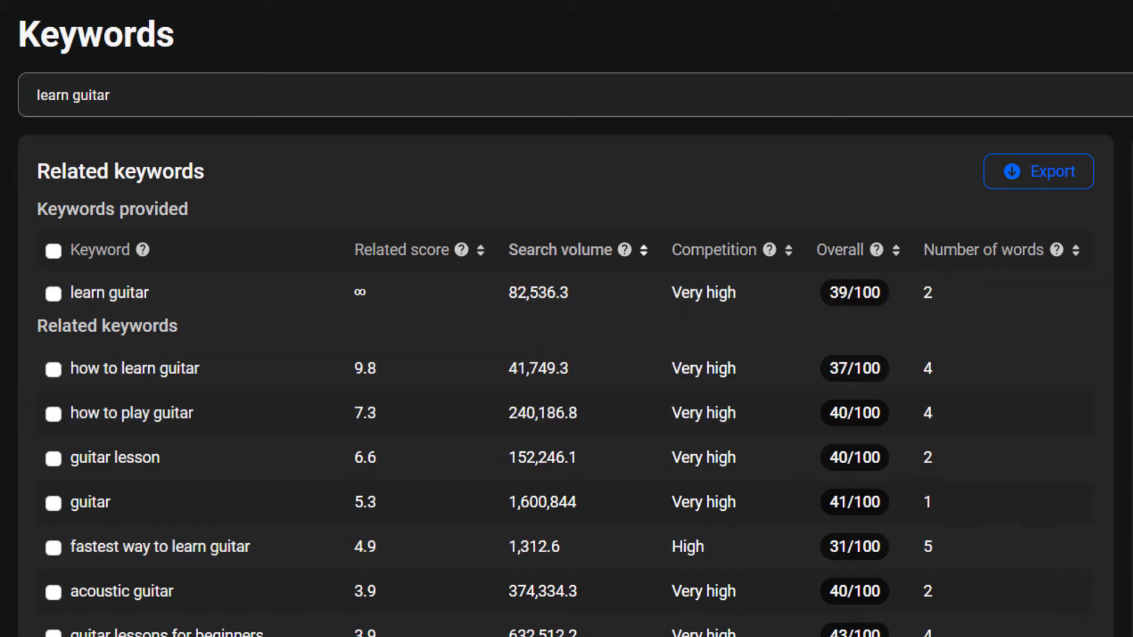
# Sort 'learn guitar' keywords by Overall descending, putting 'left handed guitar' (60/100) on top
pyautogui.click(895, 250)
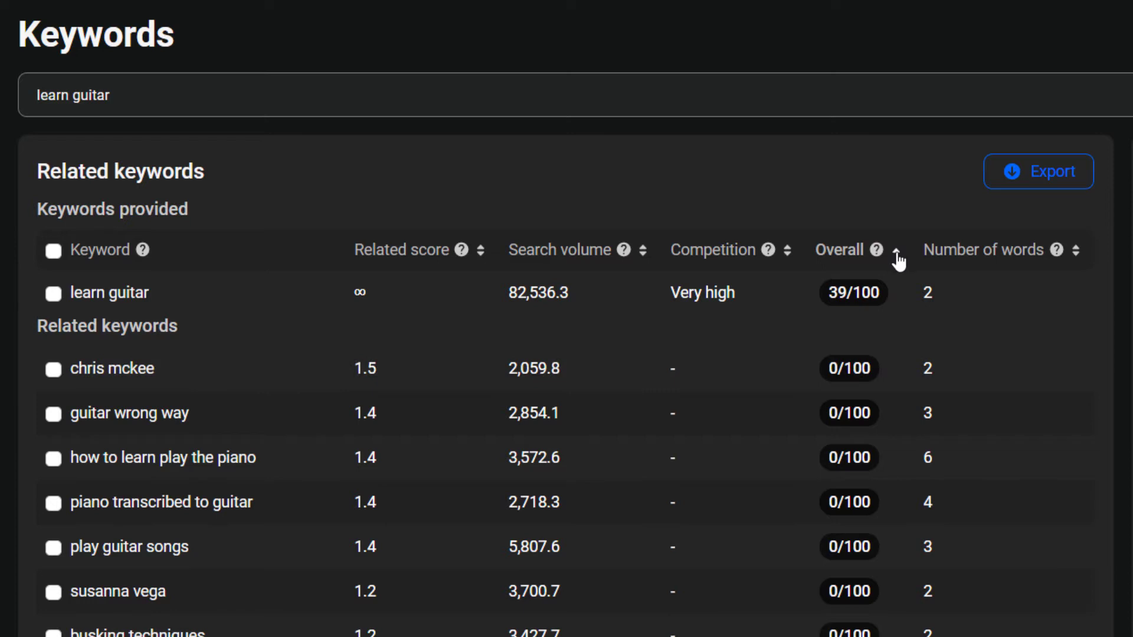
pyautogui.click(896, 252)
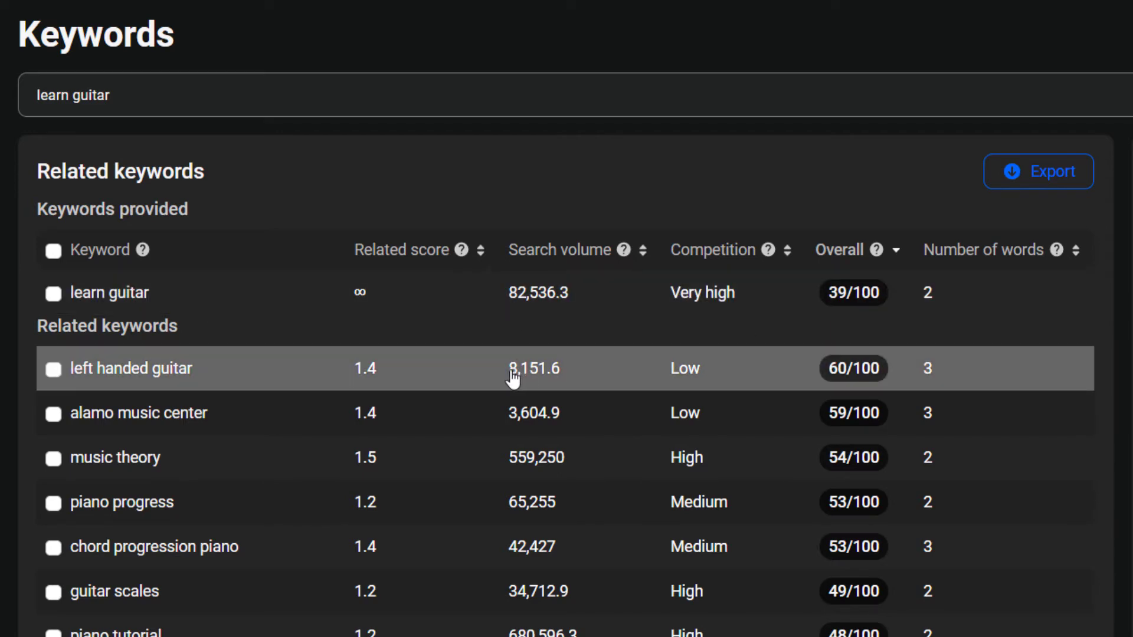
pyautogui.moveTo(687, 374)
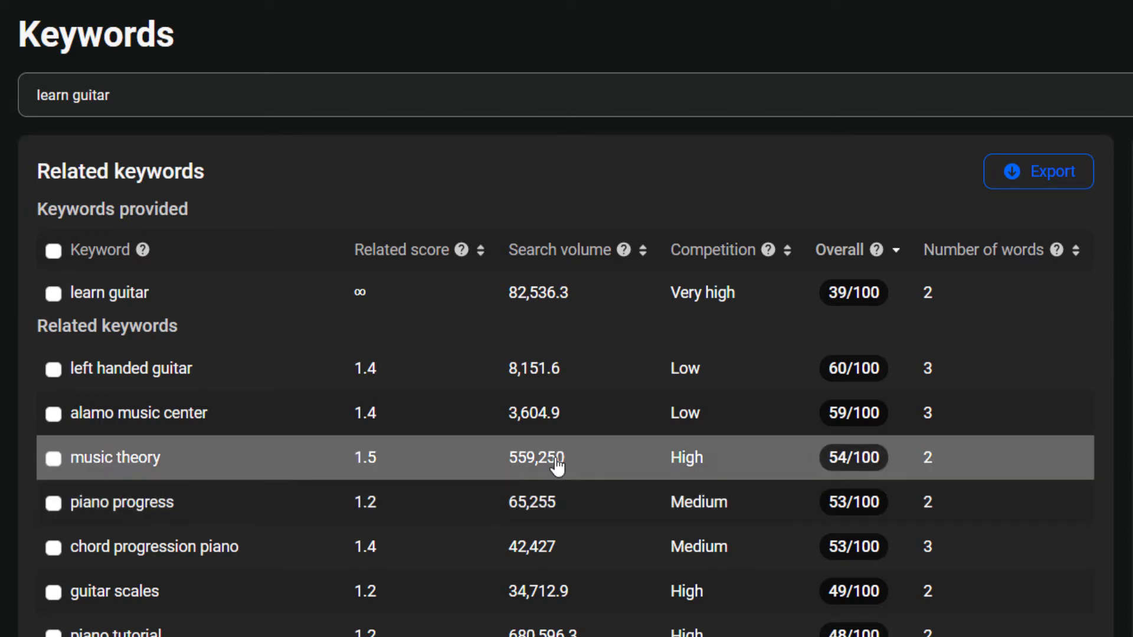
pyautogui.moveTo(685, 468)
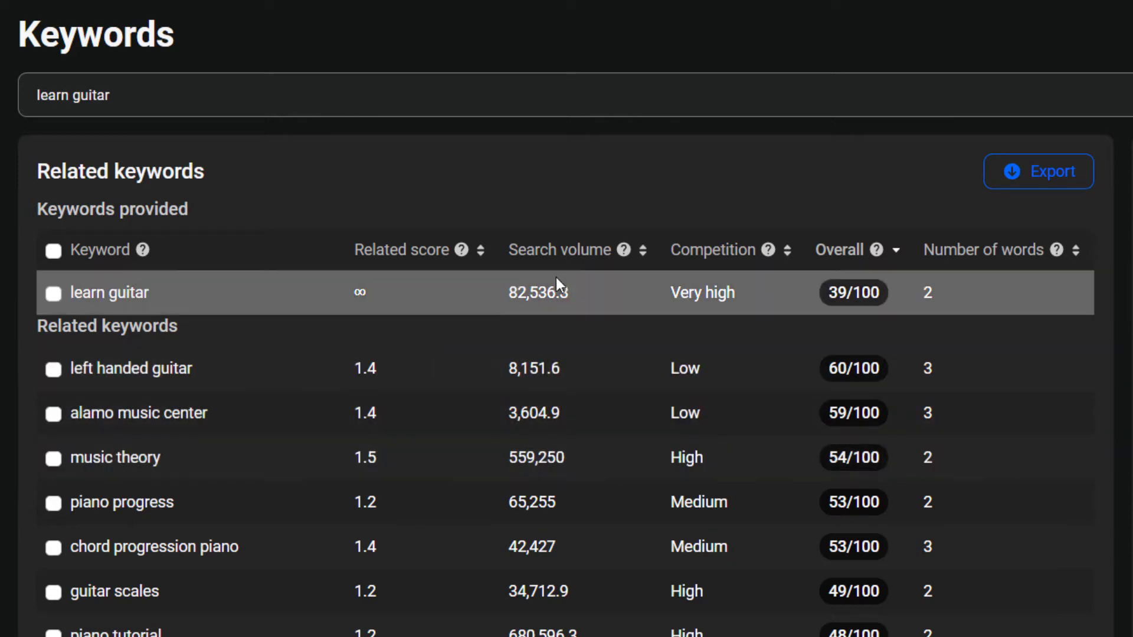
# Sort the 'learn guitar' keywords by search volume, highest first, and scroll the list
pyautogui.click(644, 260)
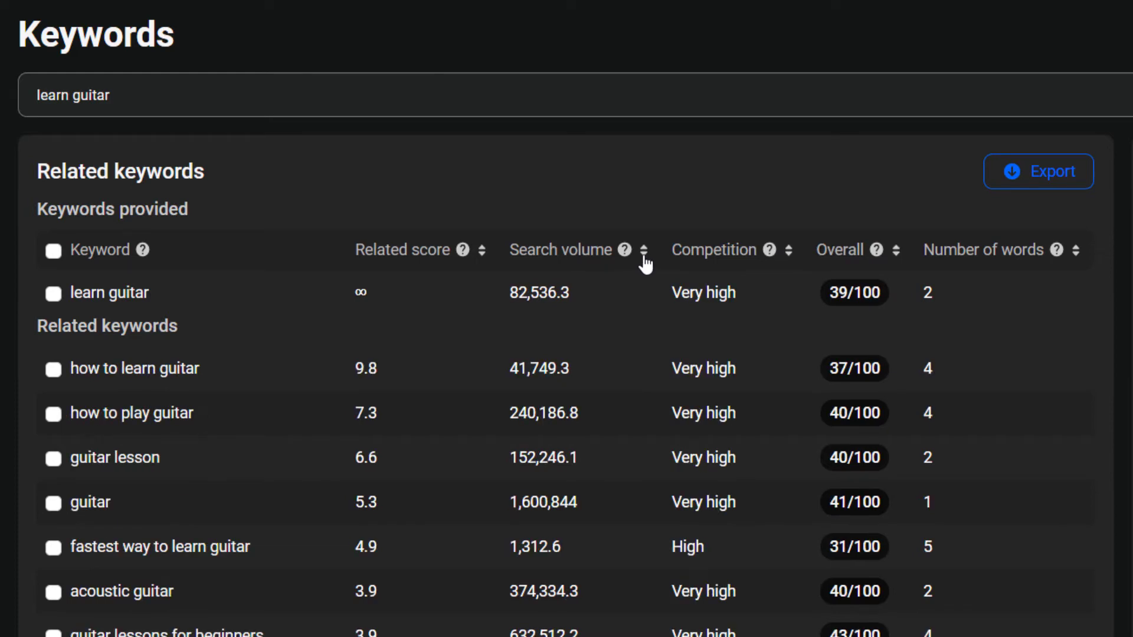
pyautogui.click(645, 259)
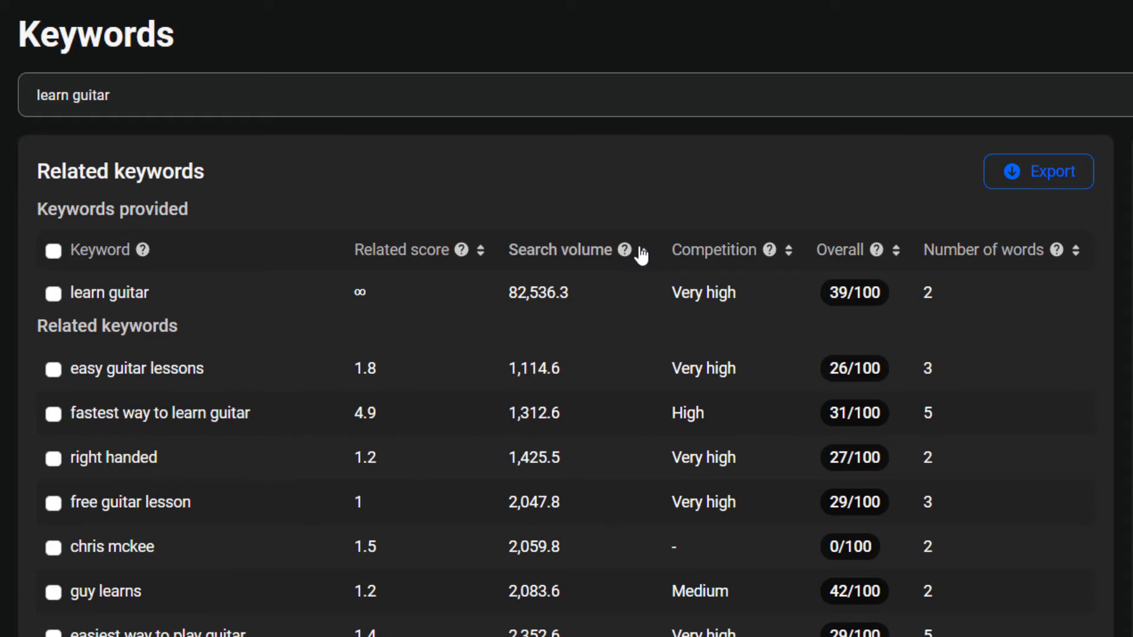
pyautogui.click(643, 255)
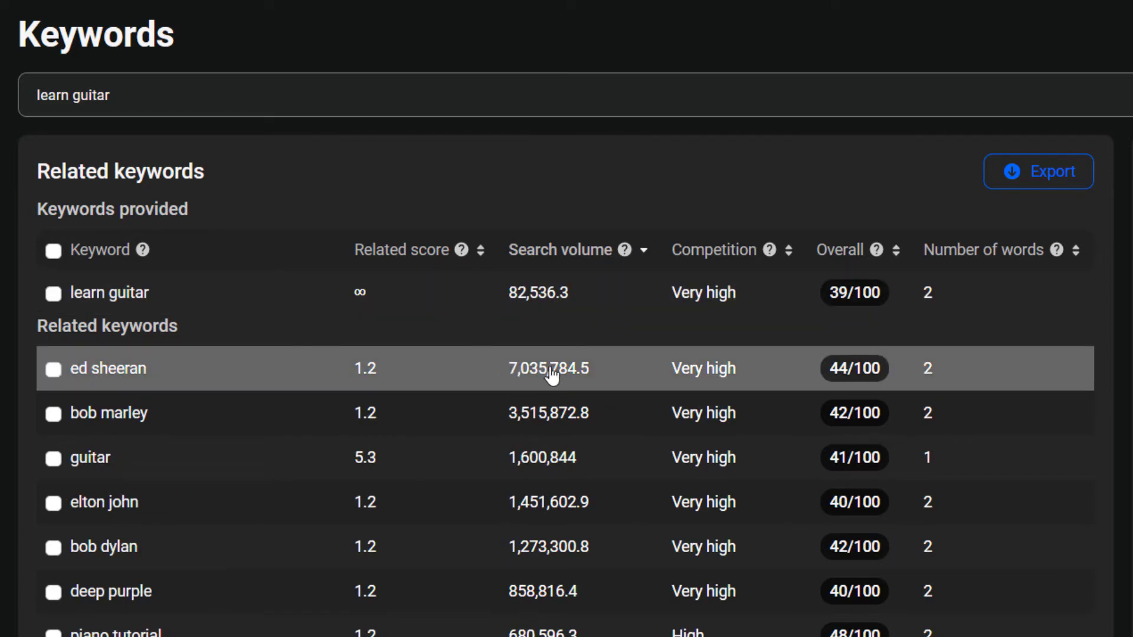
pyautogui.scroll(-2, 698, 397)
pyautogui.scroll(-8, 697, 397)
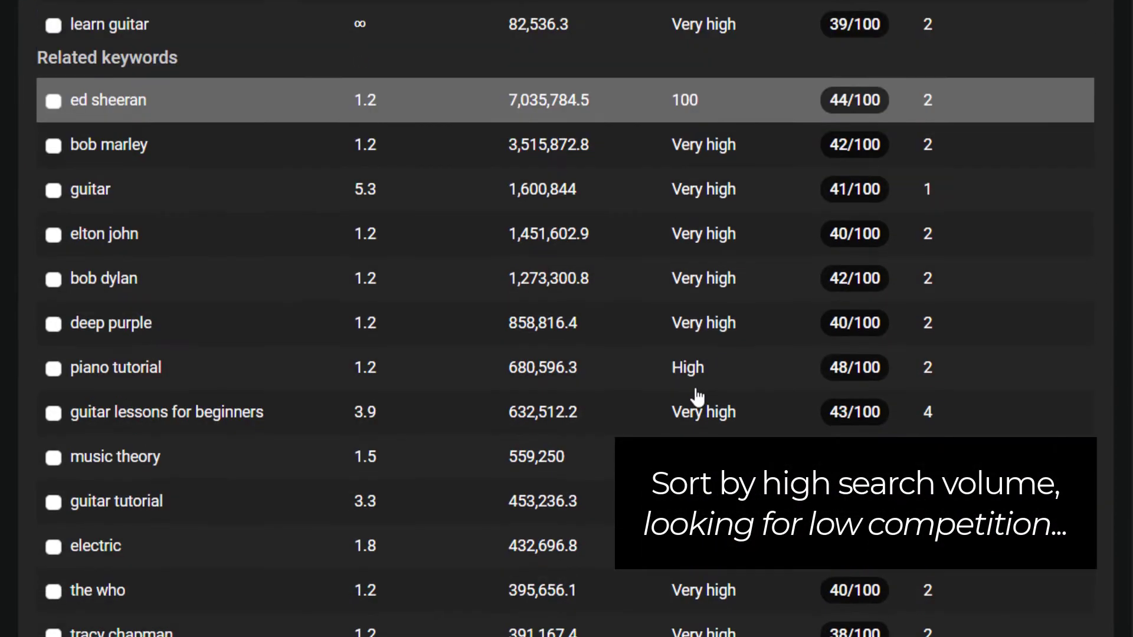
pyautogui.scroll(10, 697, 384)
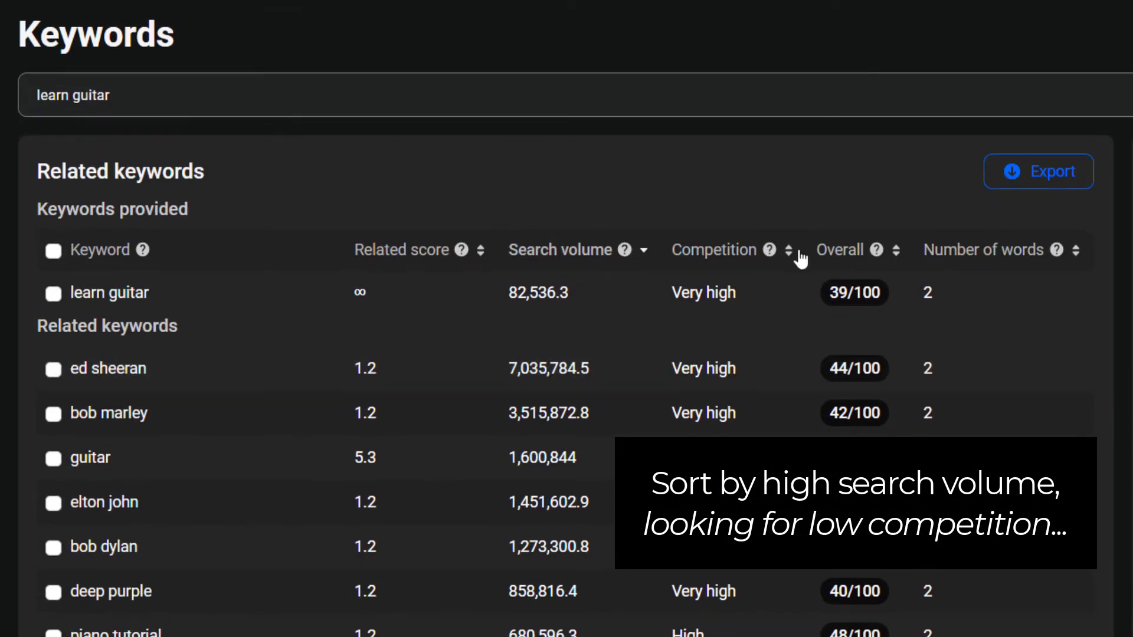
# Sort the keywords by competition, lowest first, showing 'alamo music center' and 'left handed guitar' as Low
pyautogui.click(789, 252)
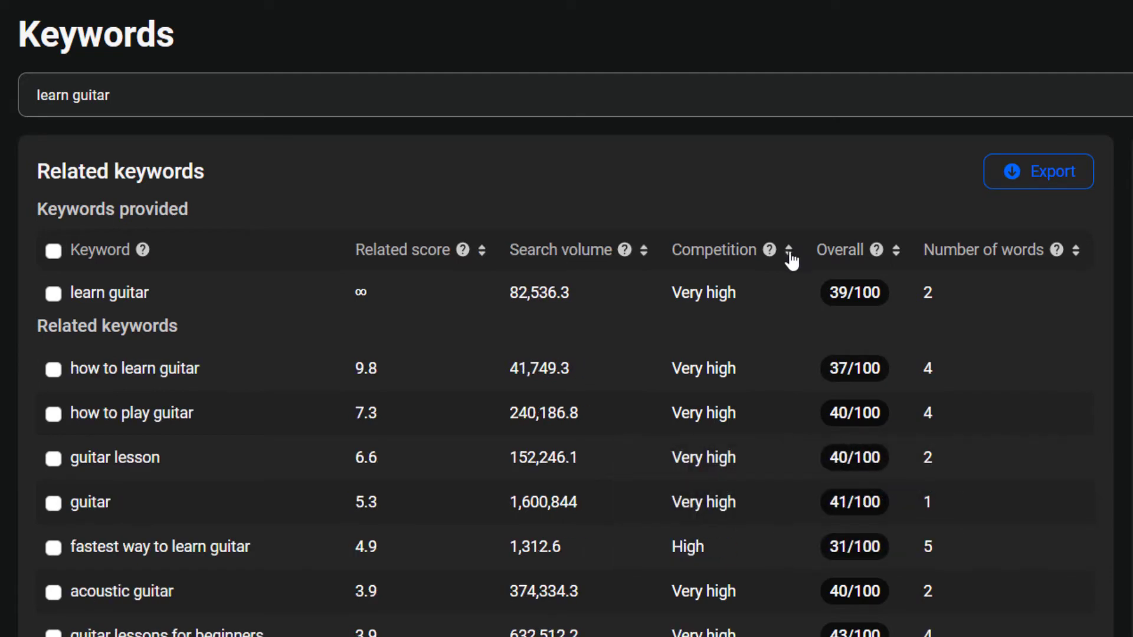
pyautogui.click(790, 252)
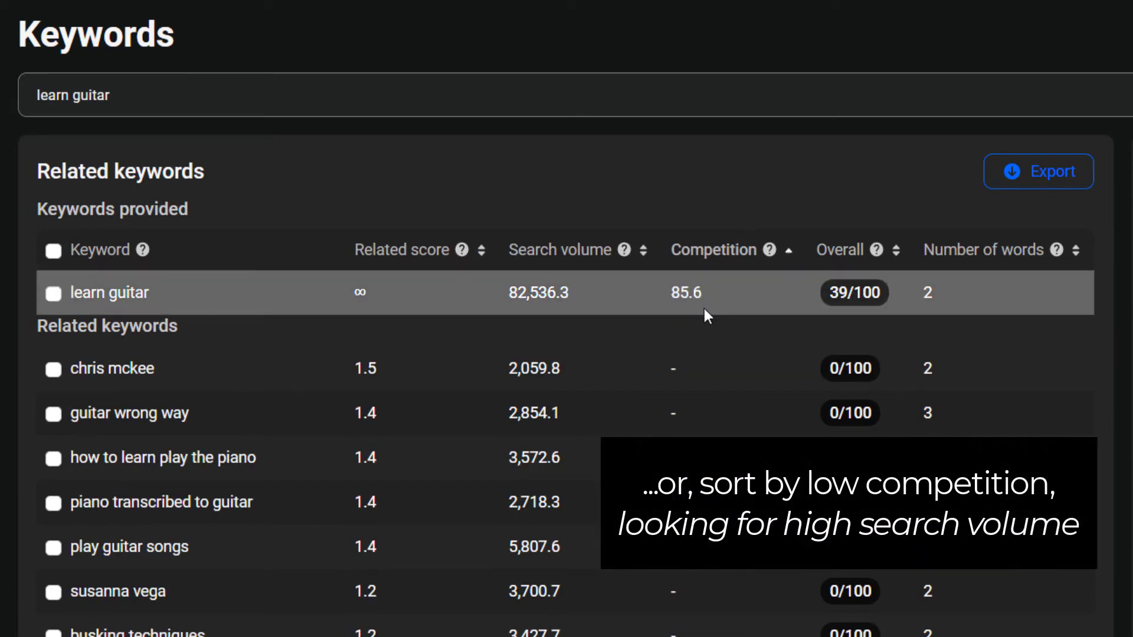
pyautogui.scroll(-3, 683, 599)
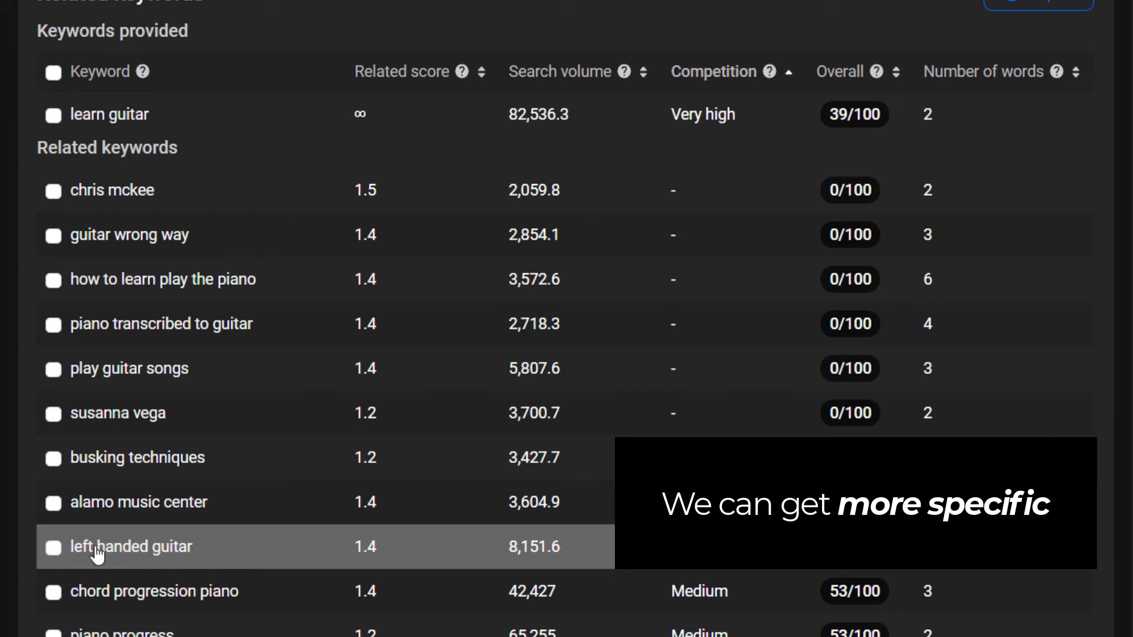
# Open and scroll the 'left handed guitar' results (8,151.6 volume, Low competition, 63/100), then focus the search box
pyautogui.click(135, 550)
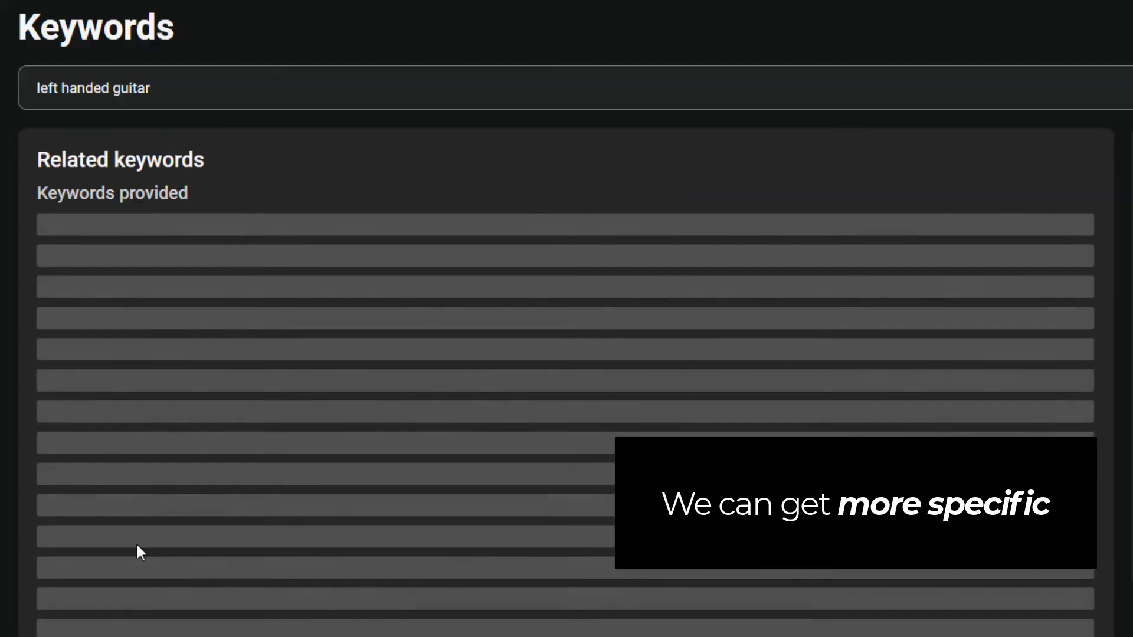
pyautogui.scroll(-3, 374, 515)
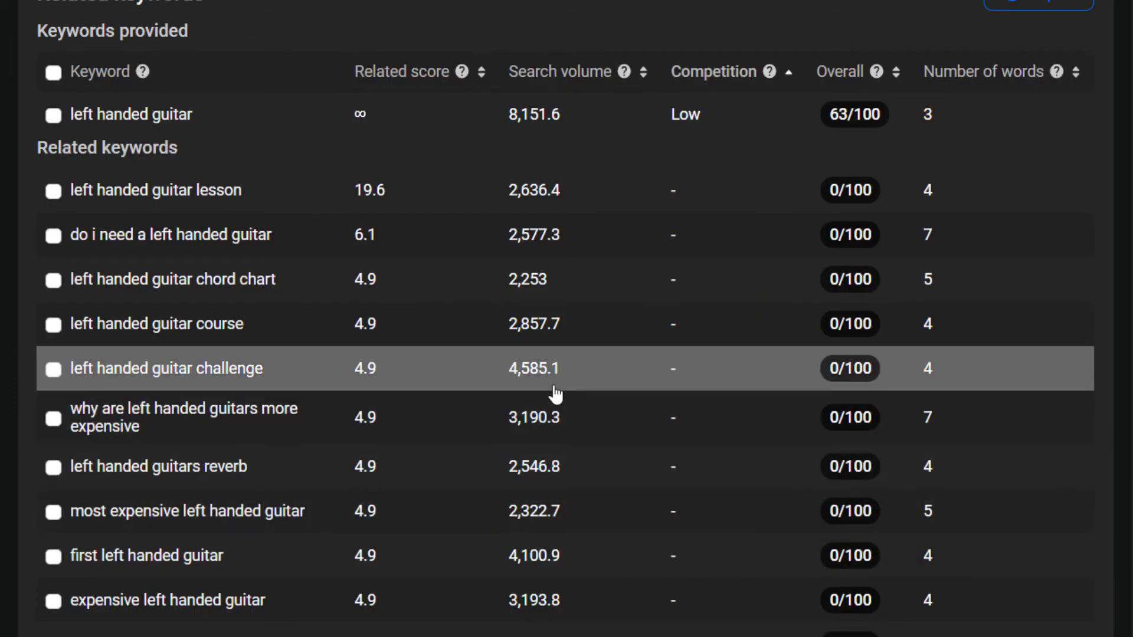
pyautogui.scroll(-15, 566, 404)
pyautogui.scroll(-20, 566, 411)
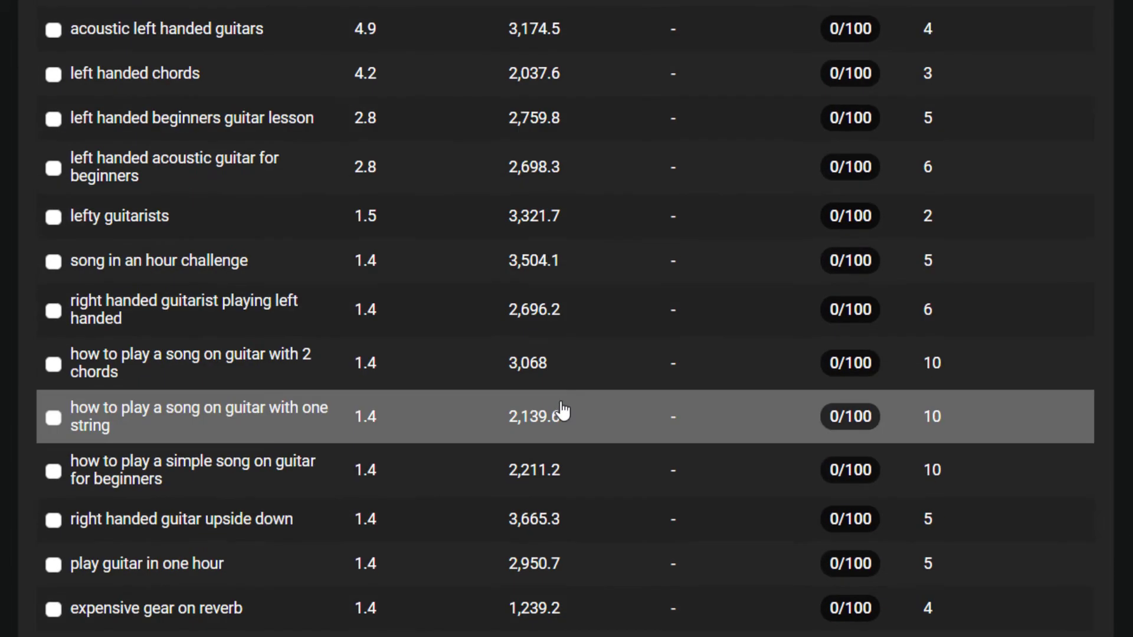
pyautogui.scroll(-16, 594, 536)
pyautogui.scroll(5, 605, 531)
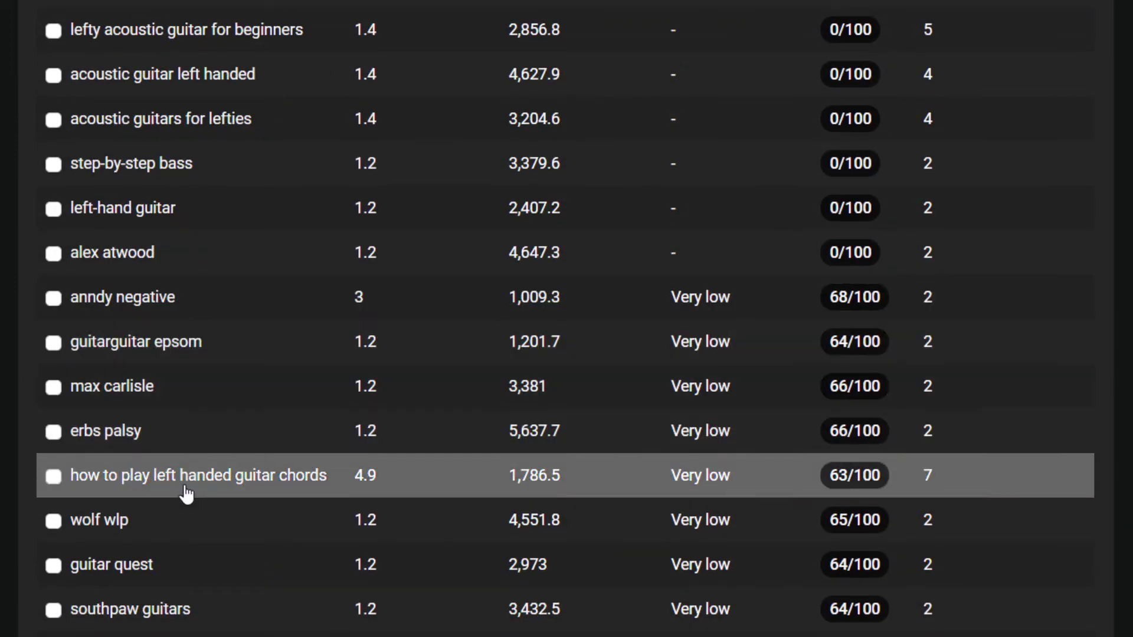
pyautogui.scroll(-2, 247, 397)
pyautogui.moveTo(684, 400)
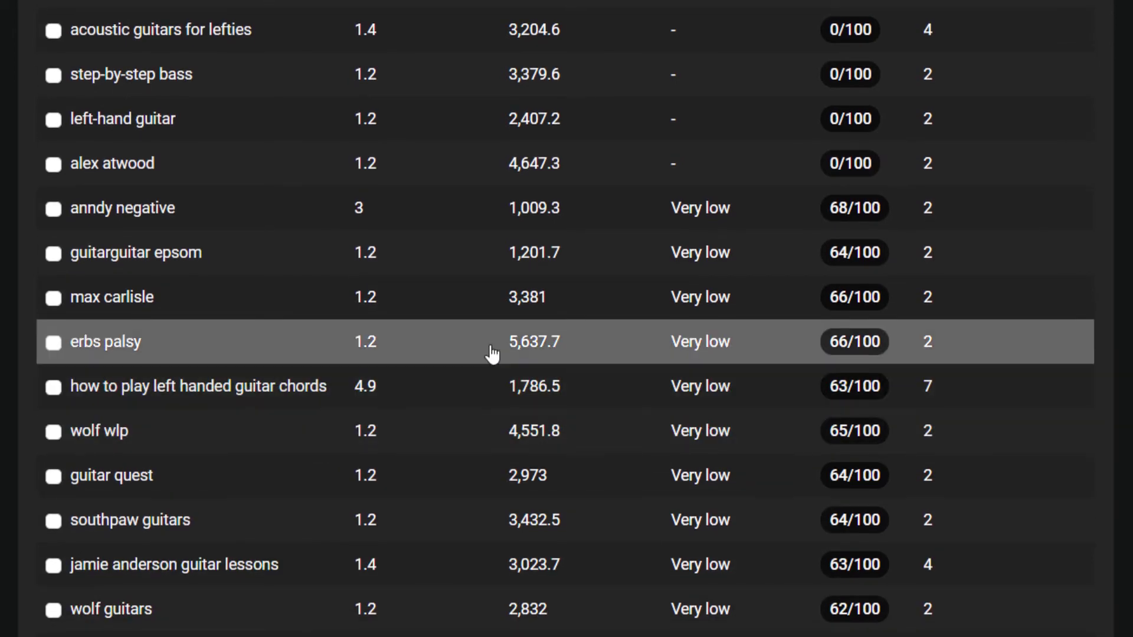
pyautogui.scroll(-6, 417, 380)
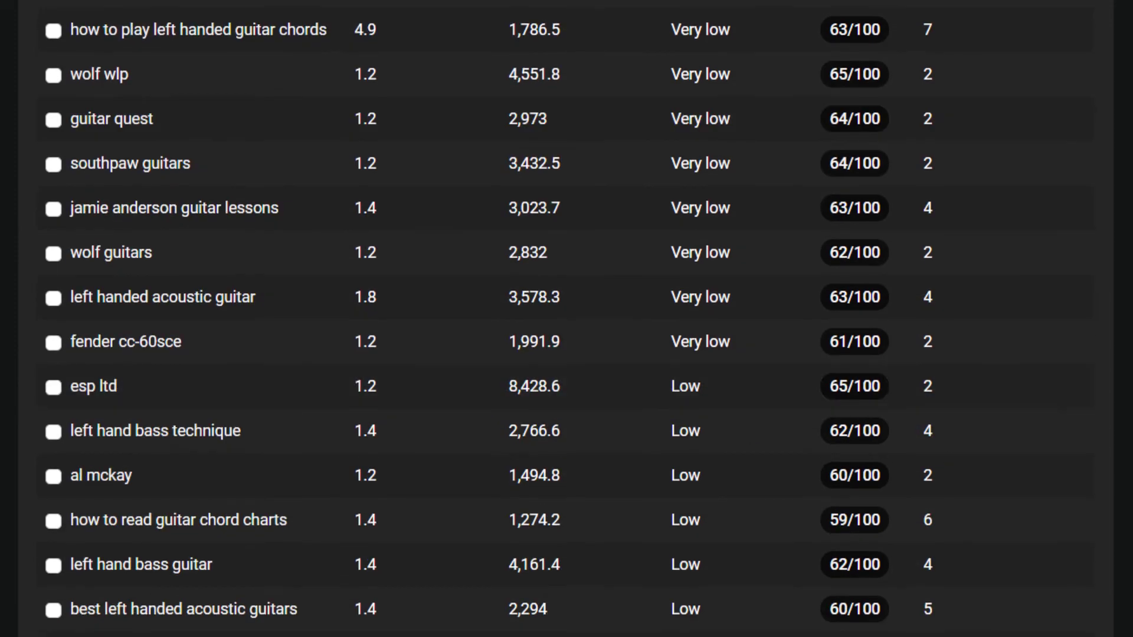
pyautogui.scroll(15, 567, 318)
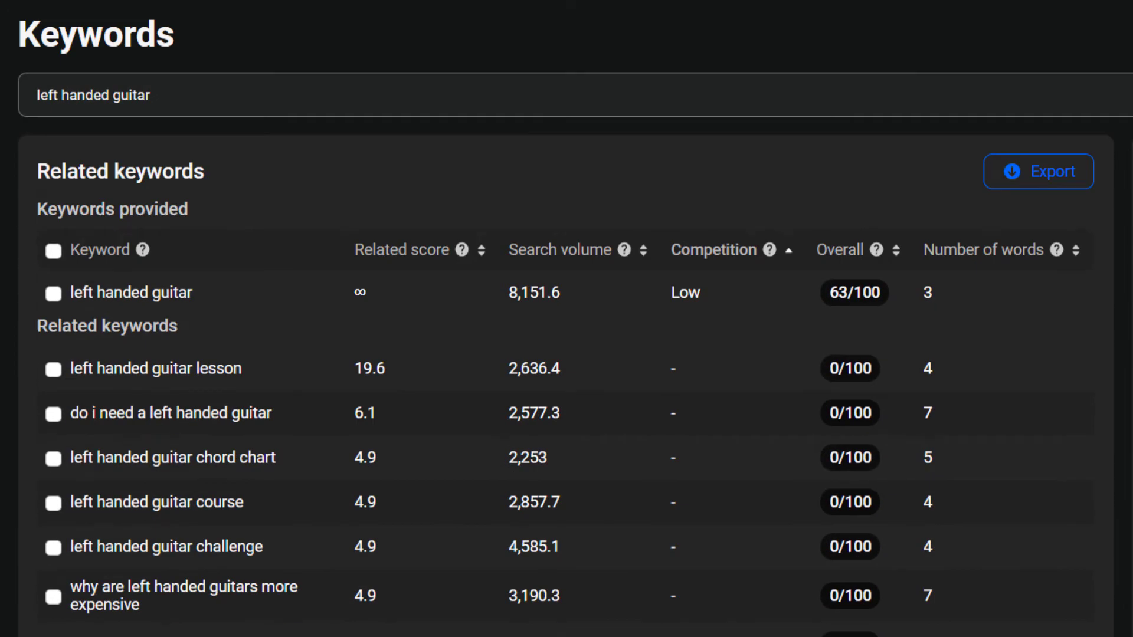
pyautogui.click(242, 81)
# Search for 'best gi for brazilian jiu jitsu' and scroll through its related keywords
pyautogui.hotkey('ctrl', 'a')
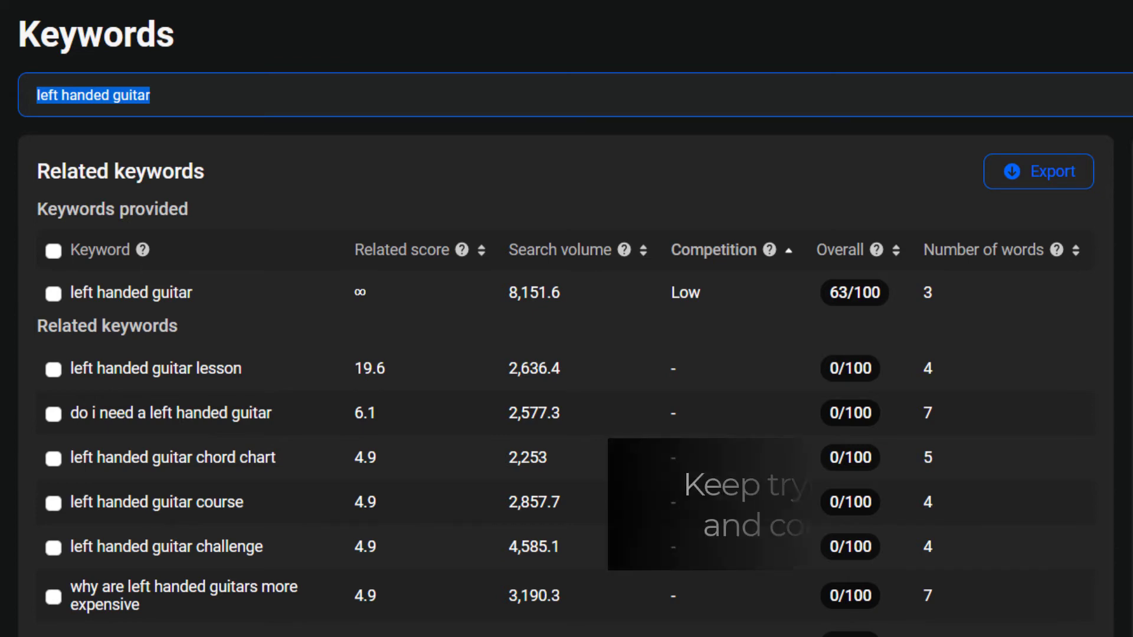
pyautogui.write('bes')
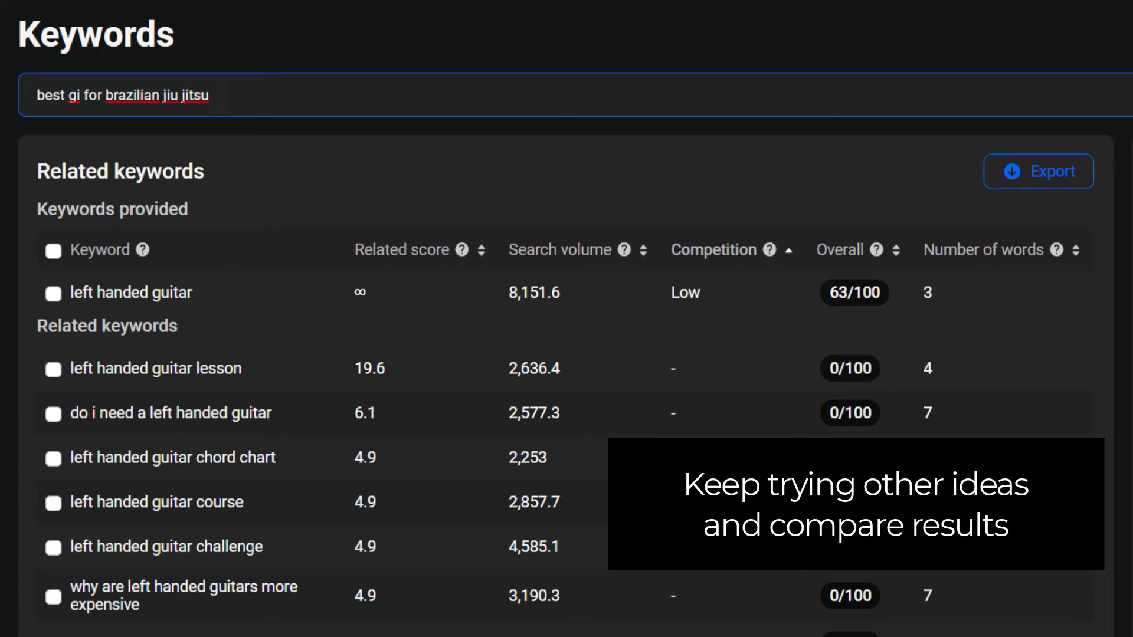
pyautogui.press('Return')
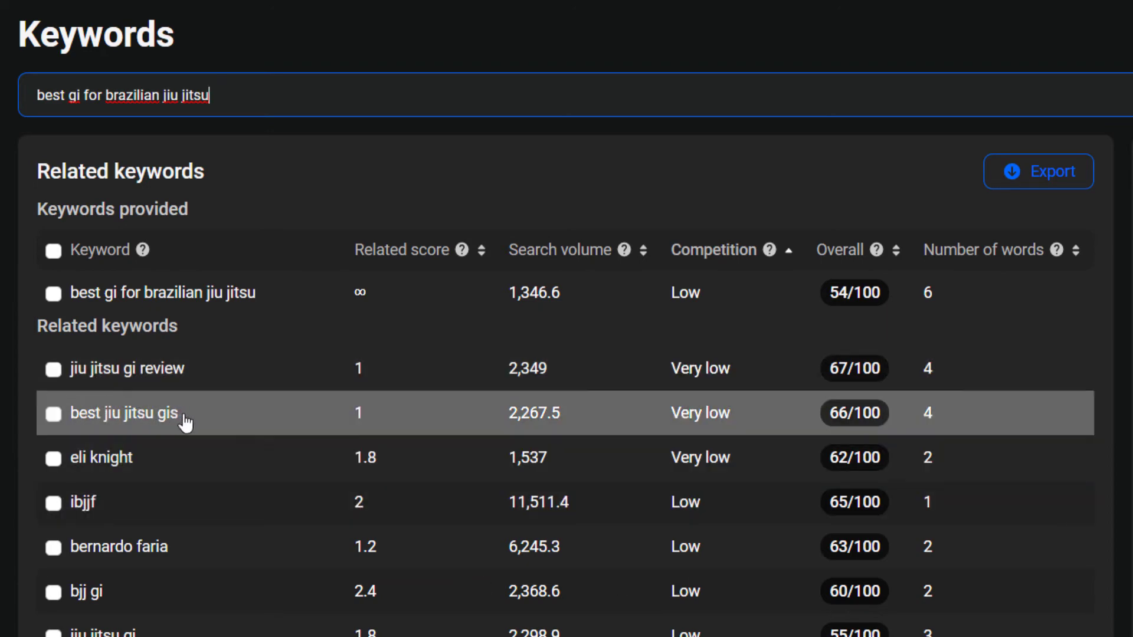
pyautogui.moveTo(741, 436)
pyautogui.scroll(-3, 730, 439)
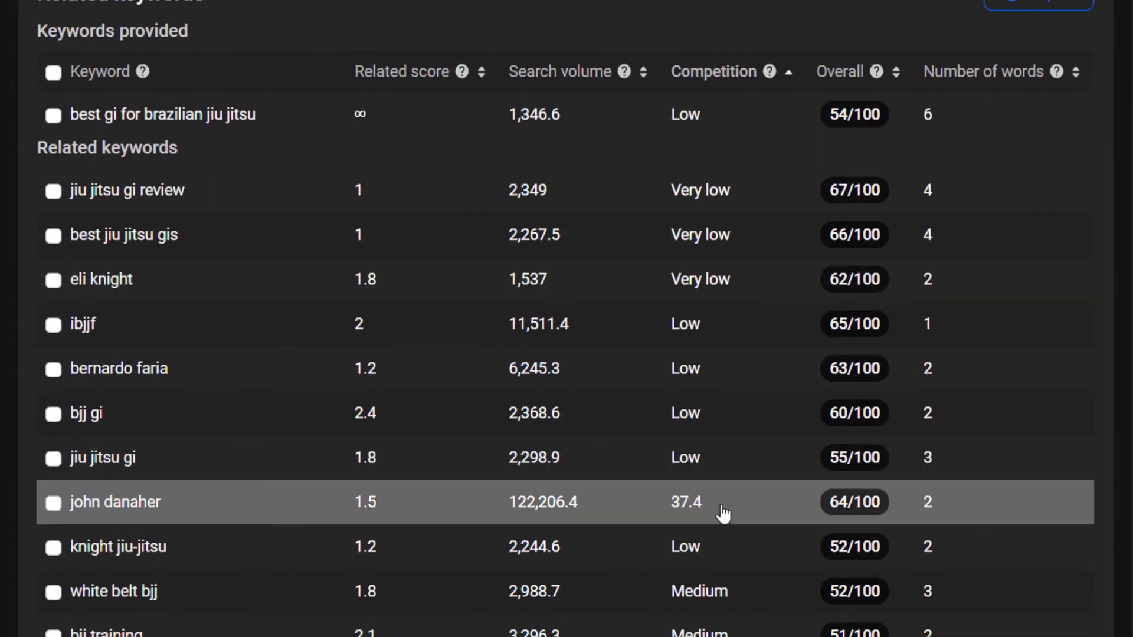
pyautogui.scroll(-10, 416, 553)
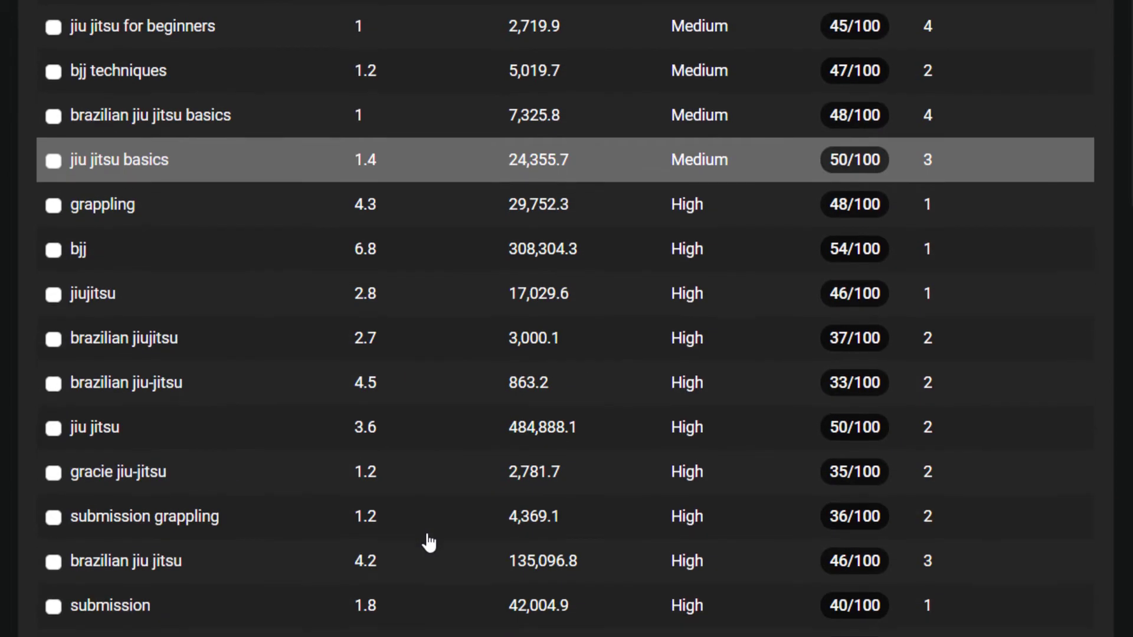
pyautogui.scroll(13, 429, 582)
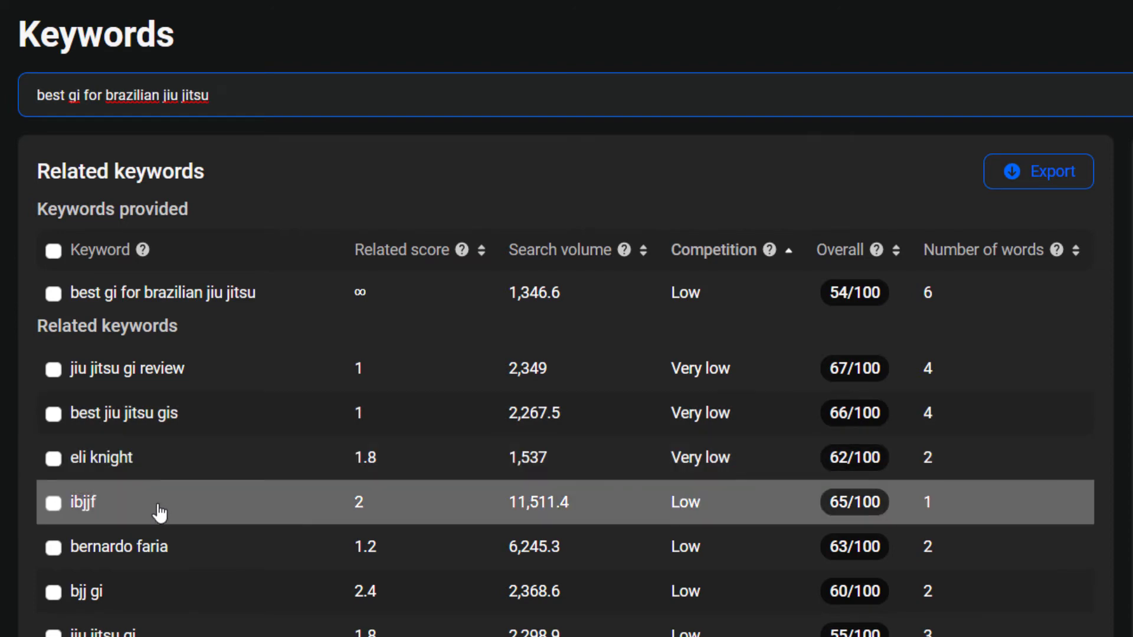
pyautogui.scroll(-1, 183, 527)
pyautogui.scroll(-1, 147, 620)
pyautogui.scroll(2, 144, 594)
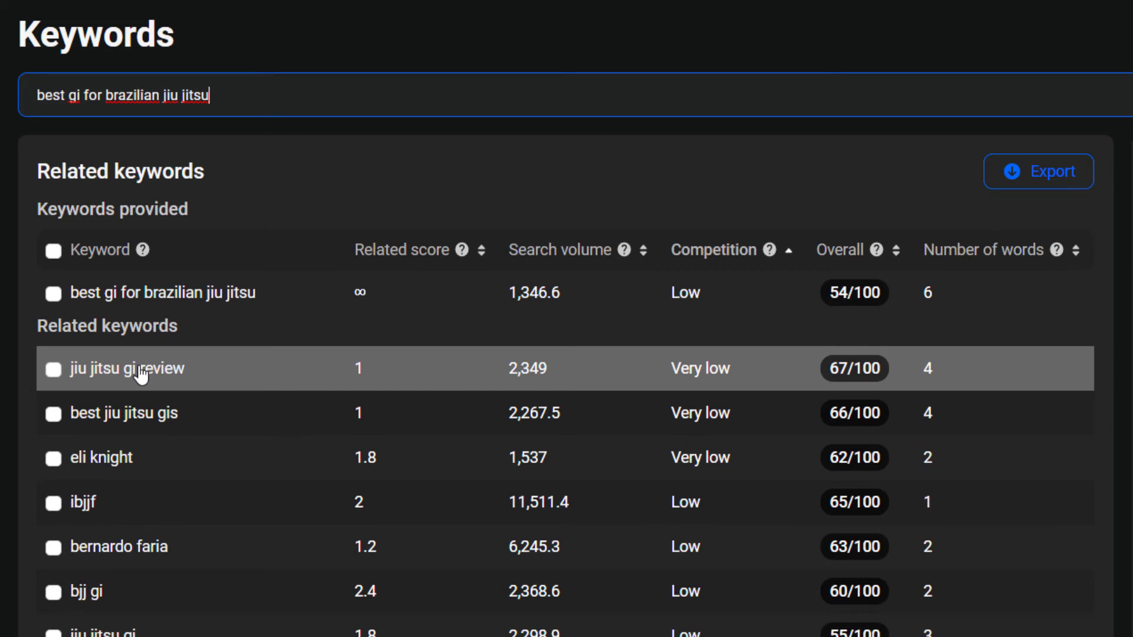
# Open 'jiu jitsu gi review' results and sort related keywords by search volume, highest first
pyautogui.click(137, 370)
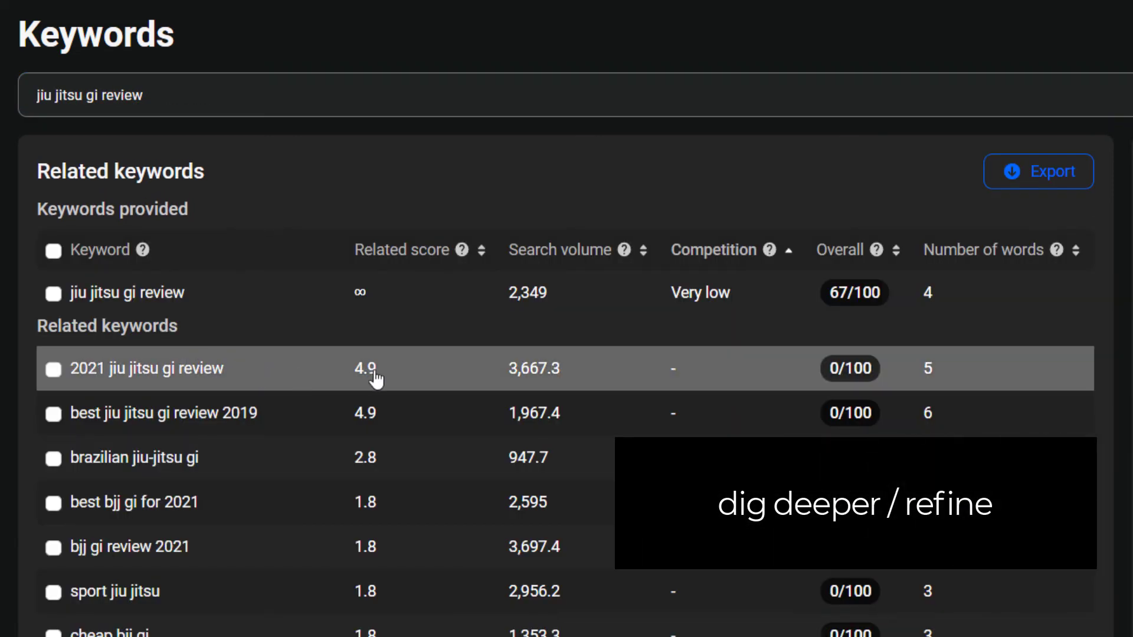
pyautogui.click(646, 253)
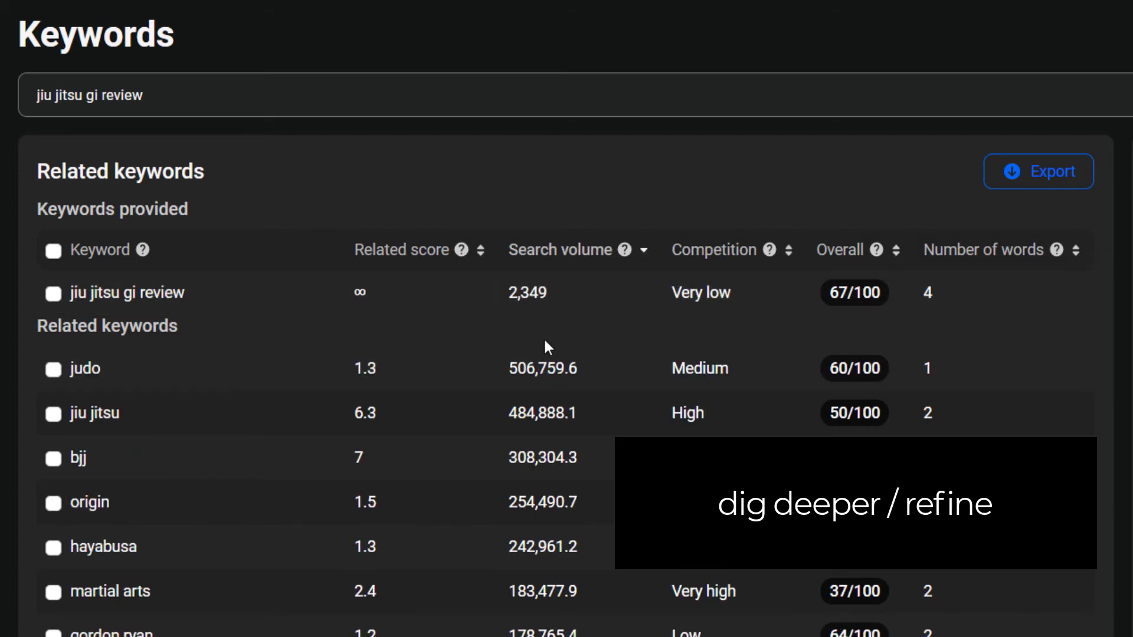
pyautogui.moveTo(775, 373)
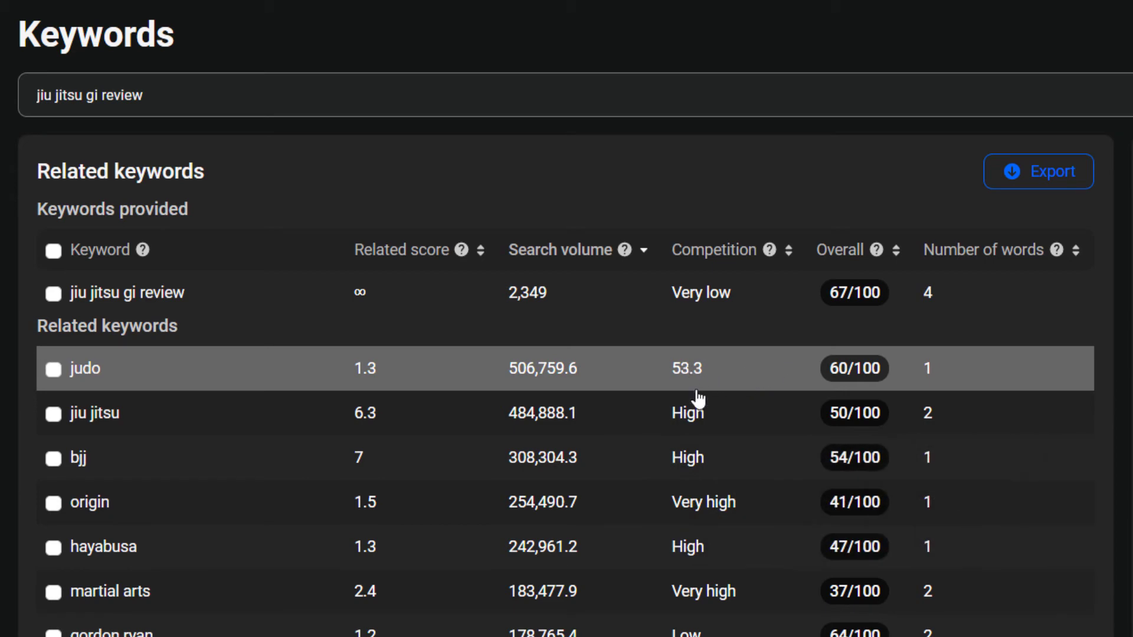
pyautogui.moveTo(706, 515)
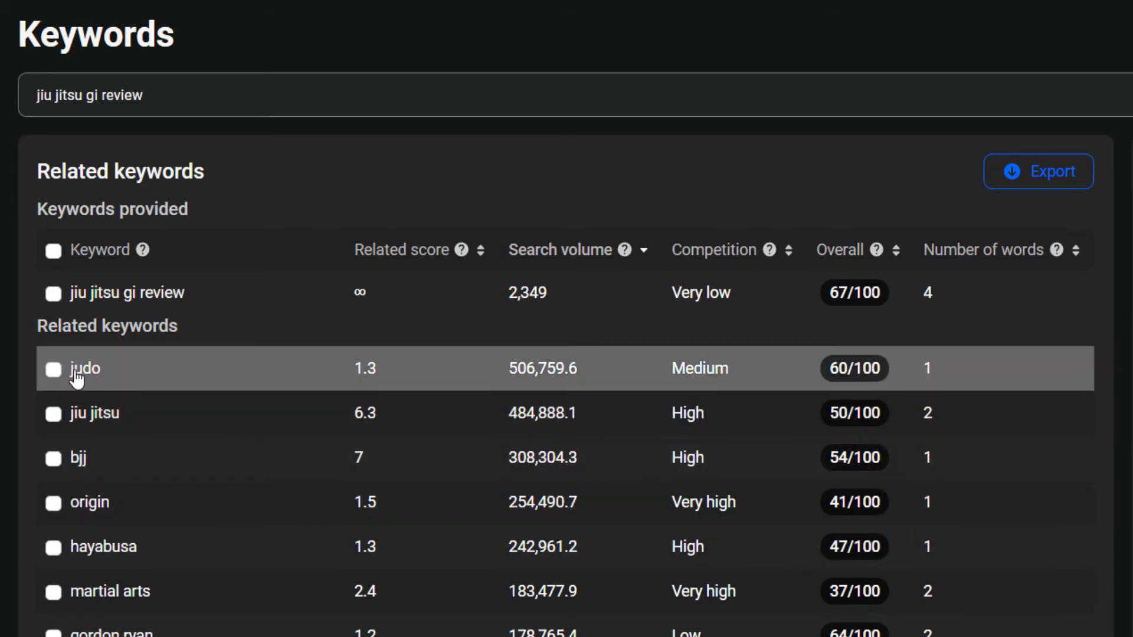
pyautogui.scroll(-5, 649, 561)
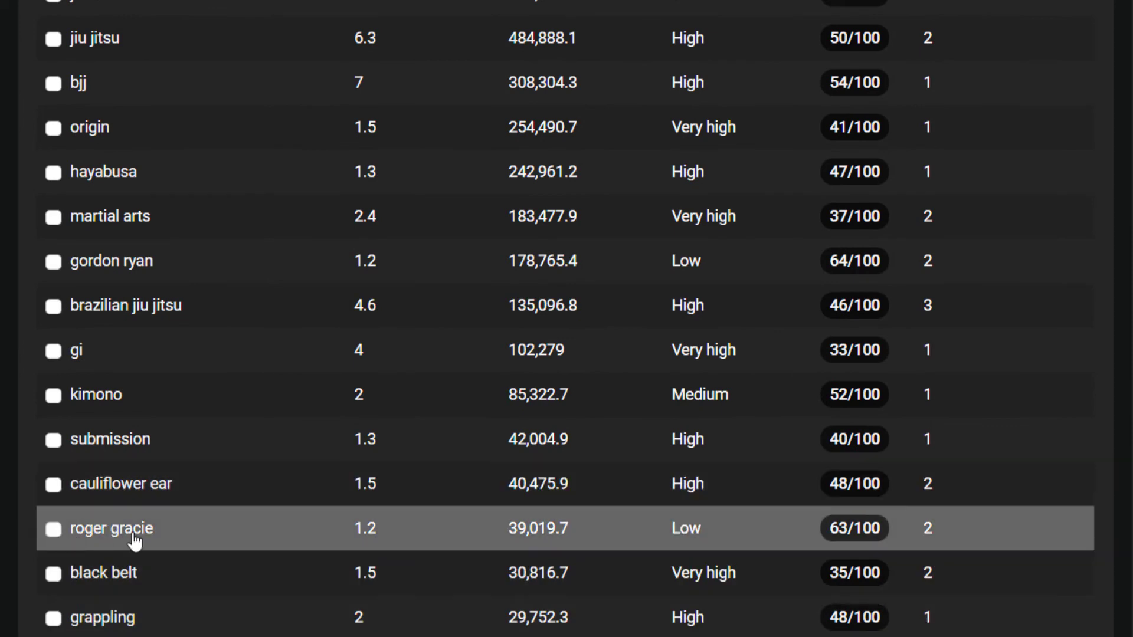
pyautogui.scroll(-3, 590, 501)
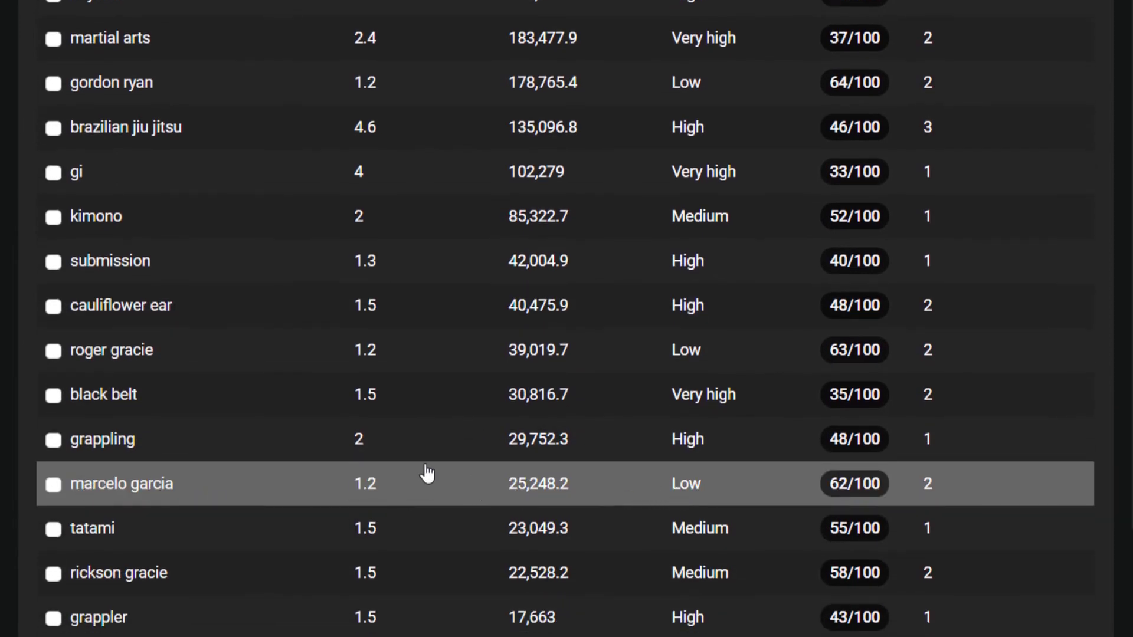
pyautogui.scroll(-3, 428, 473)
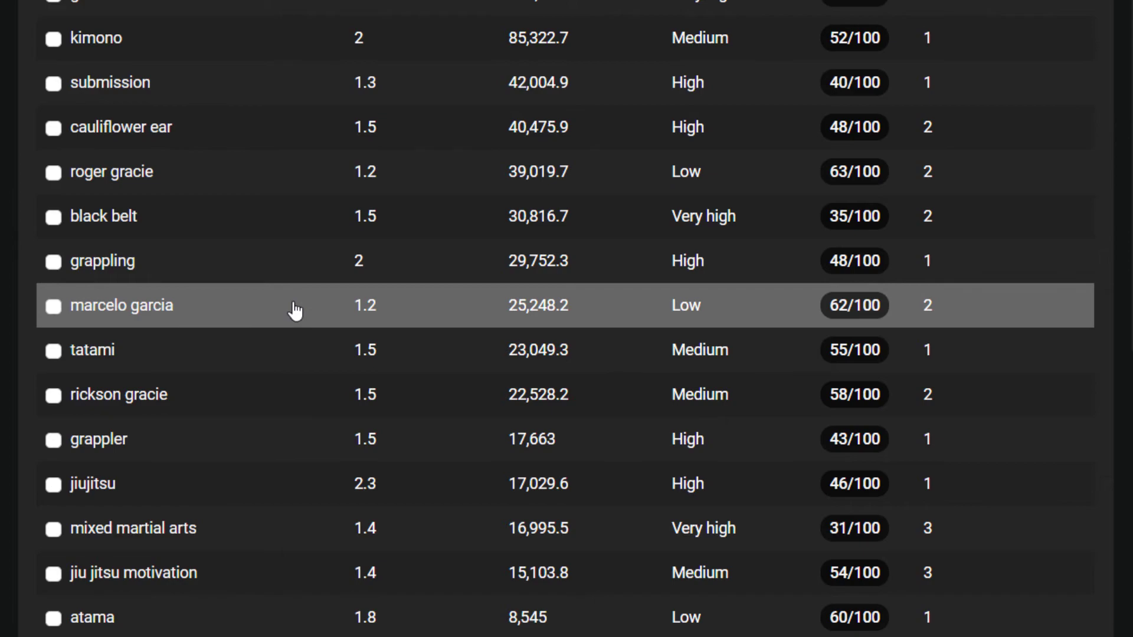
pyautogui.scroll(10, 362, 299)
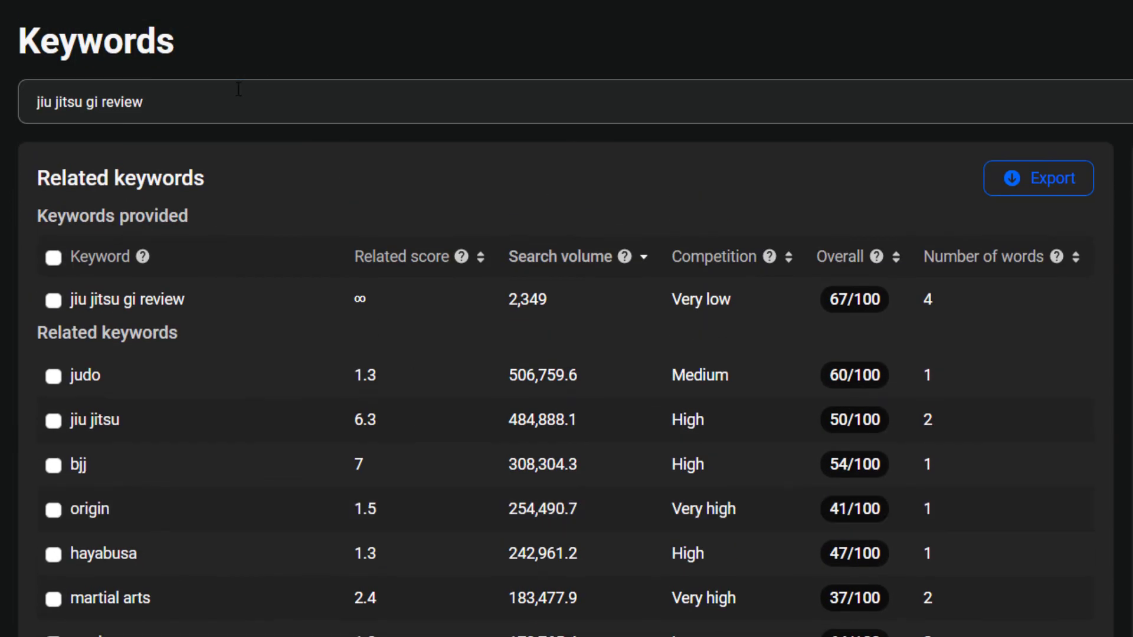
# Replace the search phrase with 'instagram', run it and browse the related keywords
pyautogui.moveTo(239, 90); pyautogui.dragTo(5, 115)
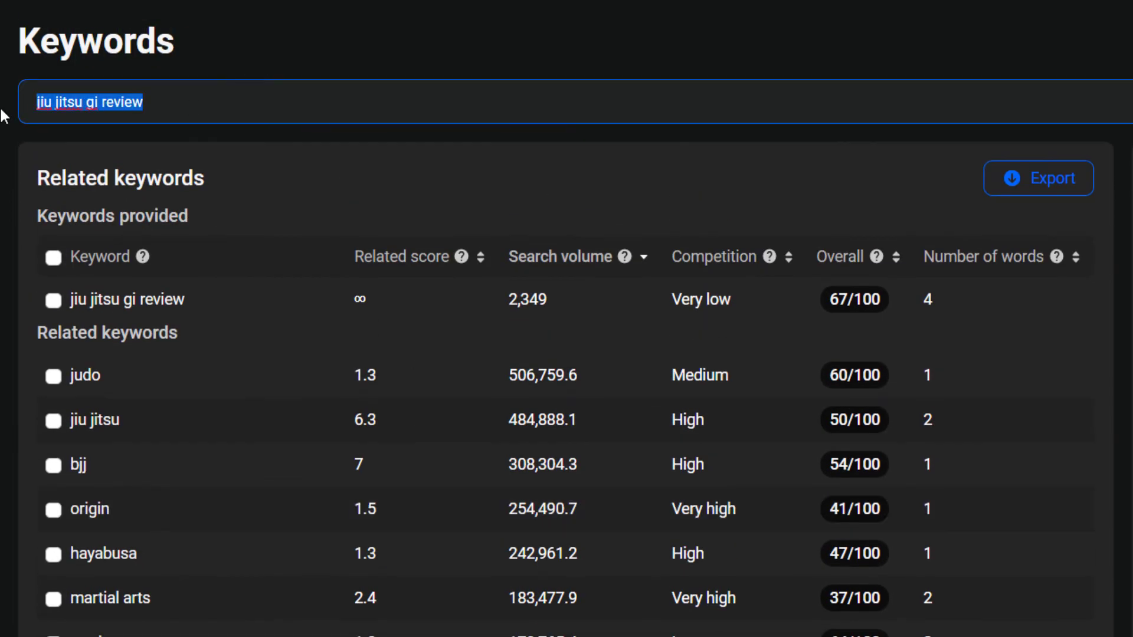
pyautogui.write('instagram')
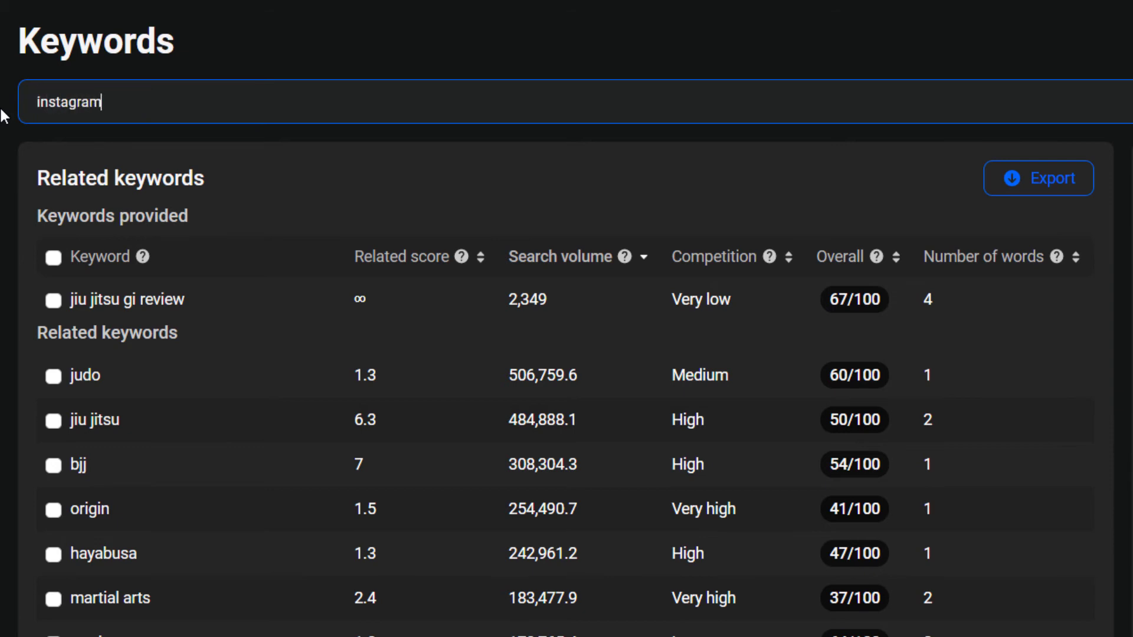
pyautogui.press('Return')
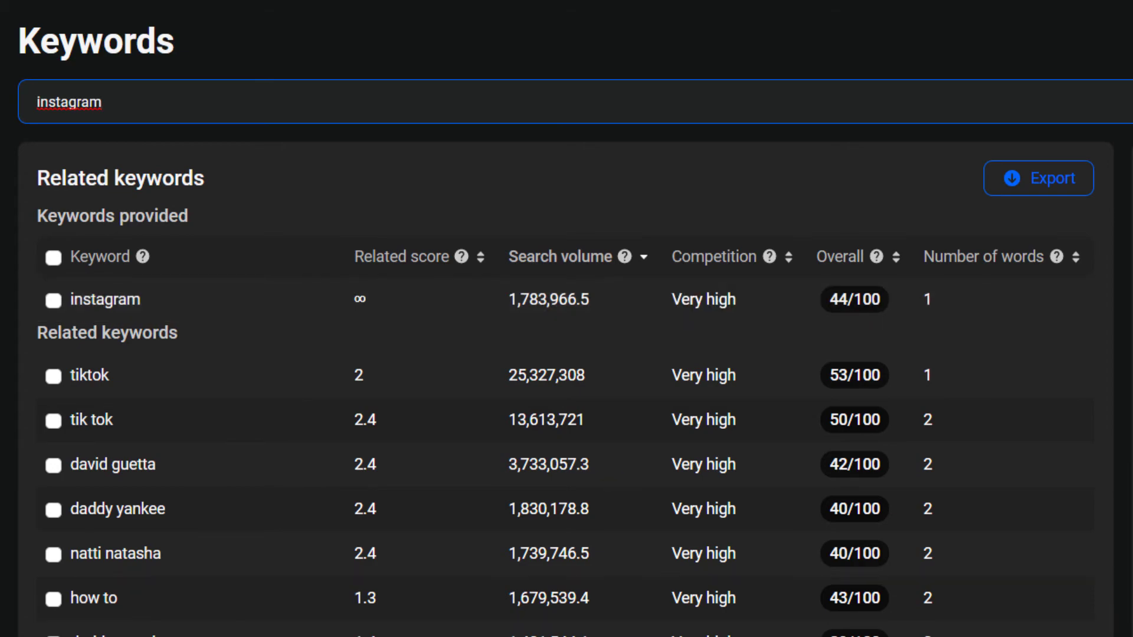
pyautogui.scroll(-15, 577, 574)
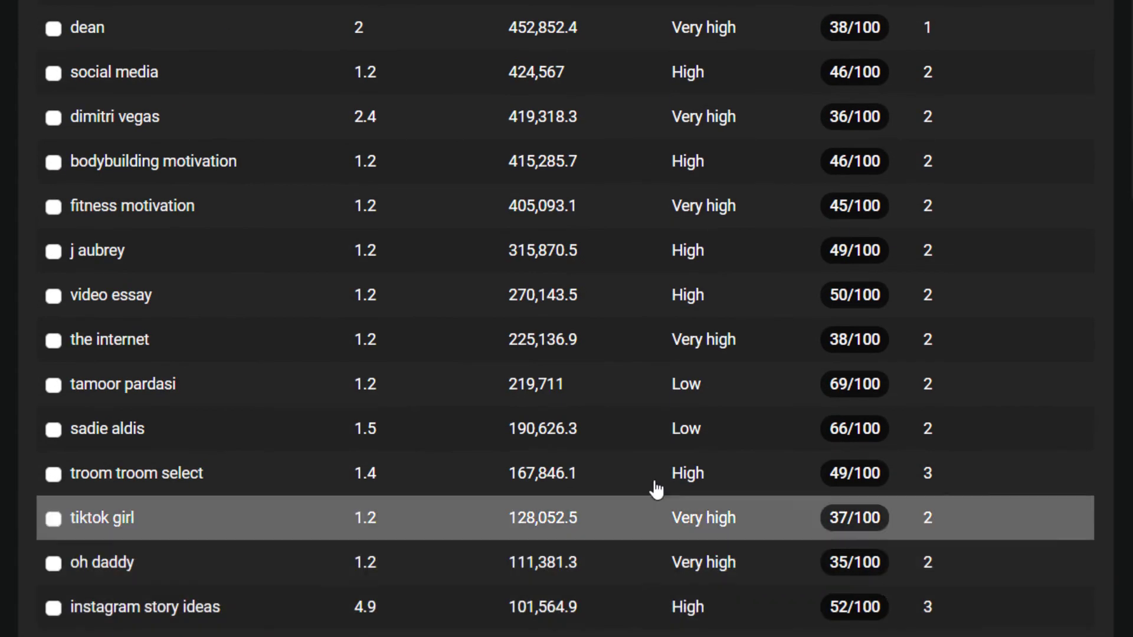
pyautogui.scroll(15, 189, 460)
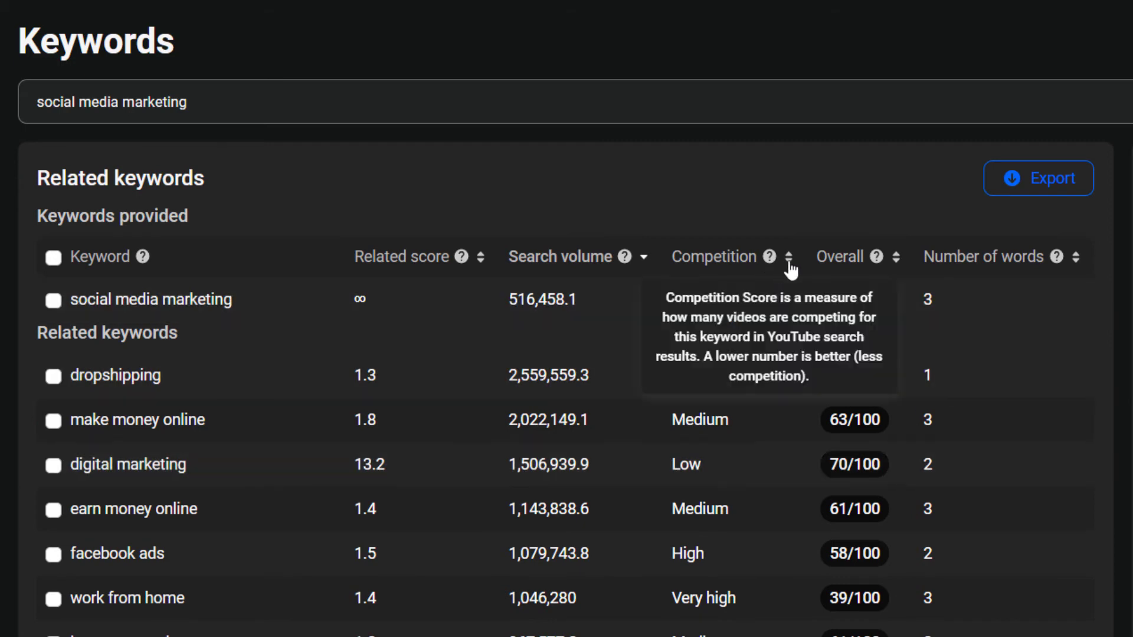
# Sort related keywords by competition, lowest first, then research 'social media marketing course'
pyautogui.click(789, 257)
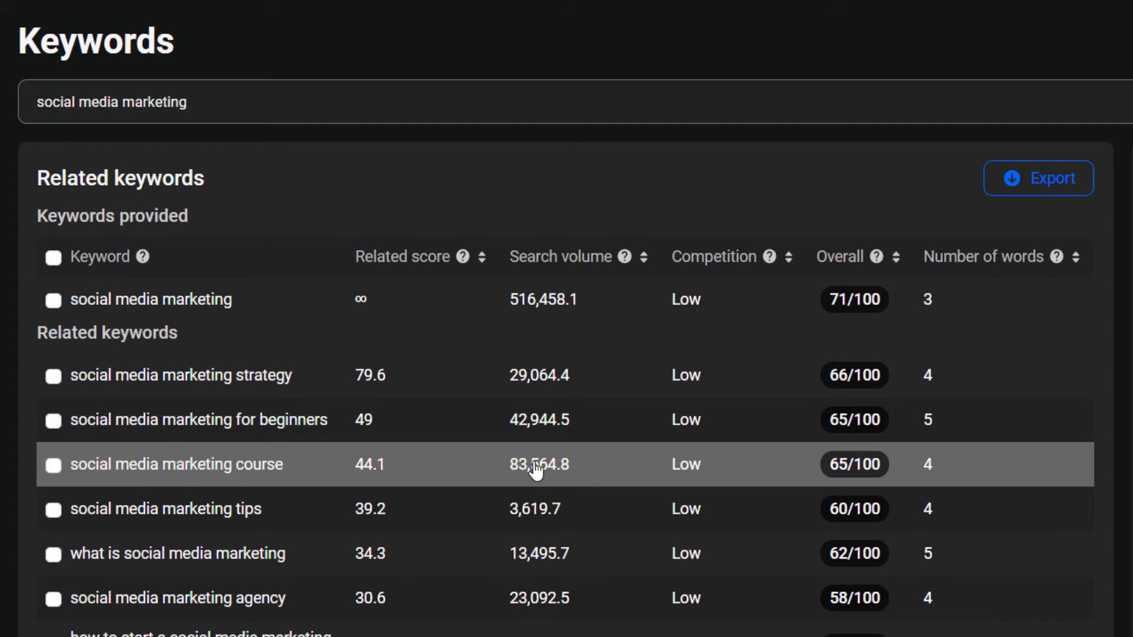
pyautogui.moveTo(678, 466)
pyautogui.click(204, 466)
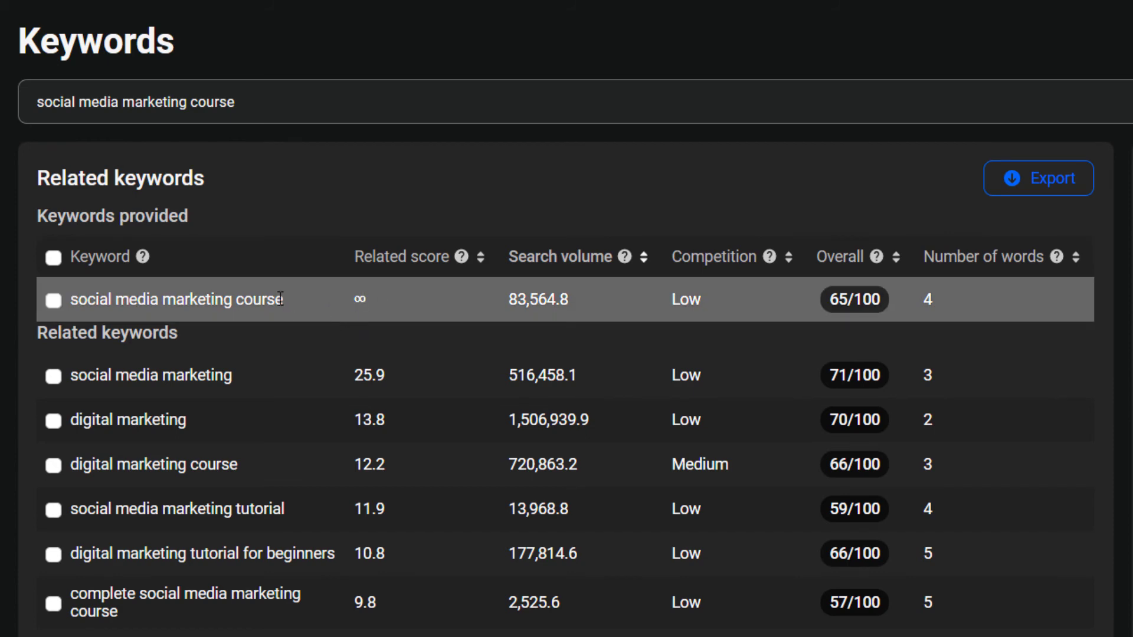
# Tick social media marketing, digital marketing, digital marketing course and the three tutorial/course keywords below
pyautogui.moveTo(122, 302); pyautogui.dragTo(53, 301)
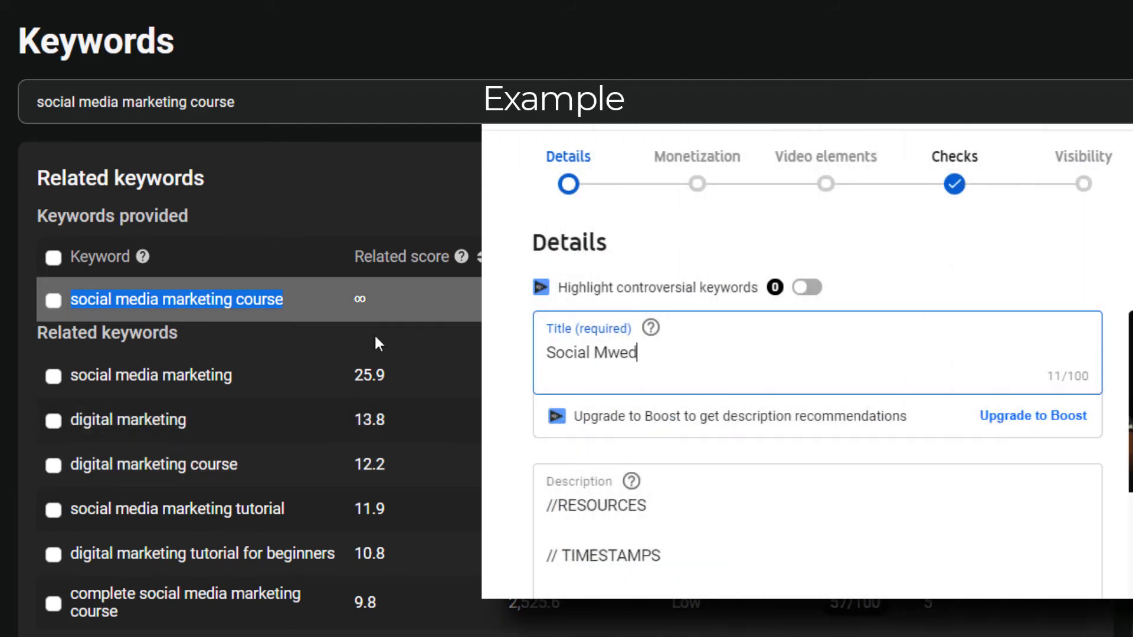
pyautogui.click(377, 343)
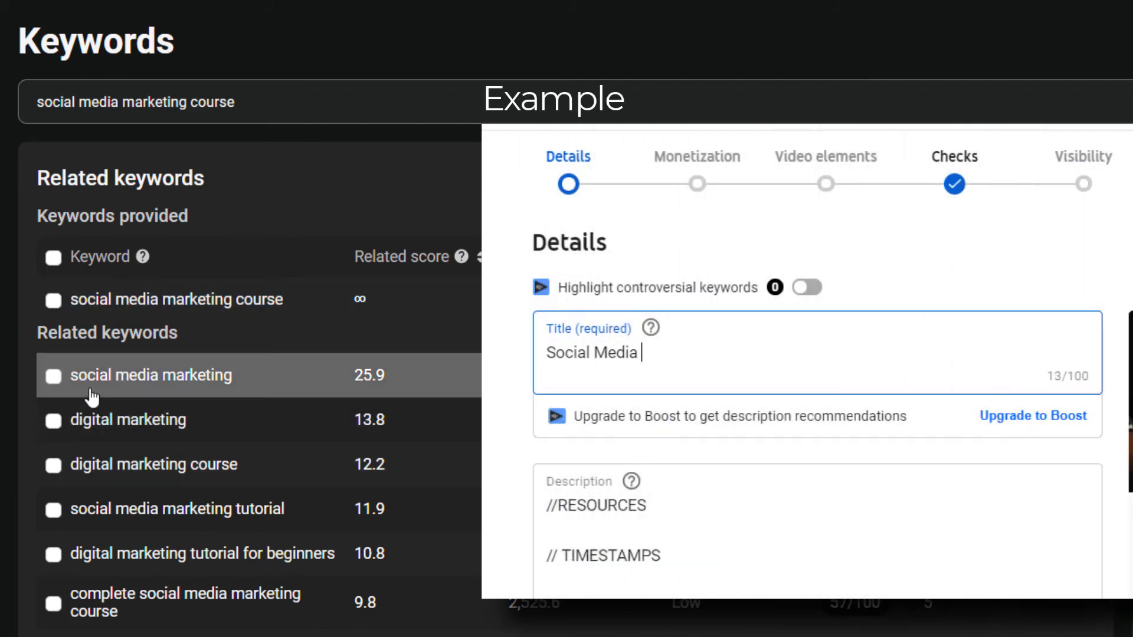
pyautogui.click(51, 380)
pyautogui.click(52, 422)
pyautogui.click(53, 465)
pyautogui.click(53, 508)
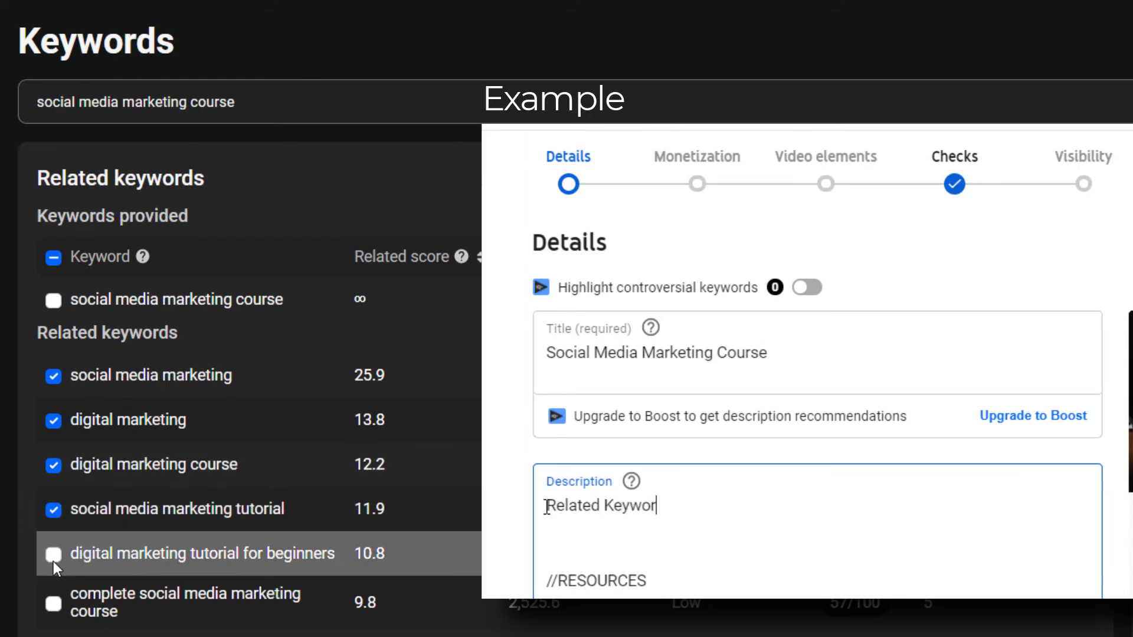
pyautogui.click(54, 554)
pyautogui.click(53, 603)
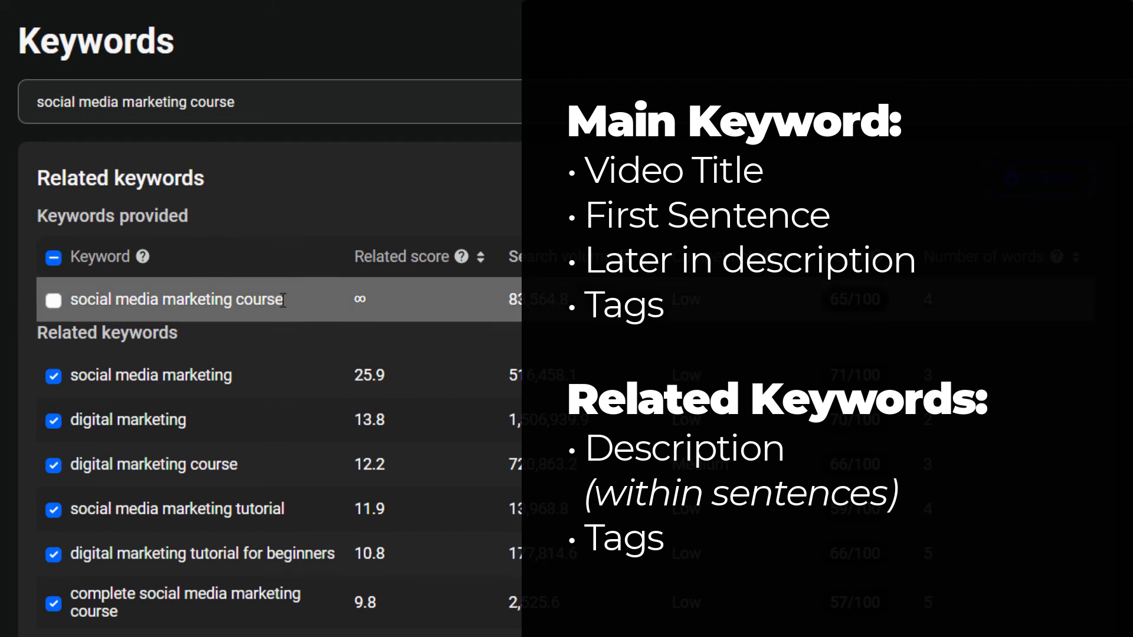
pyautogui.moveTo(247, 304); pyautogui.dragTo(74, 301)
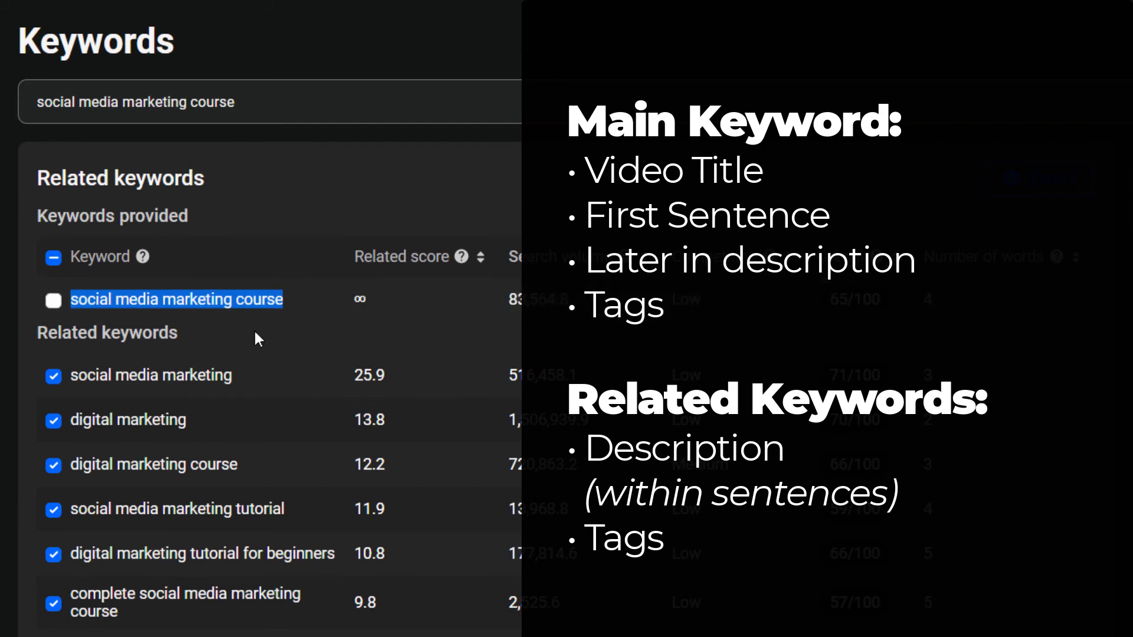
pyautogui.scroll(-3, 285, 393)
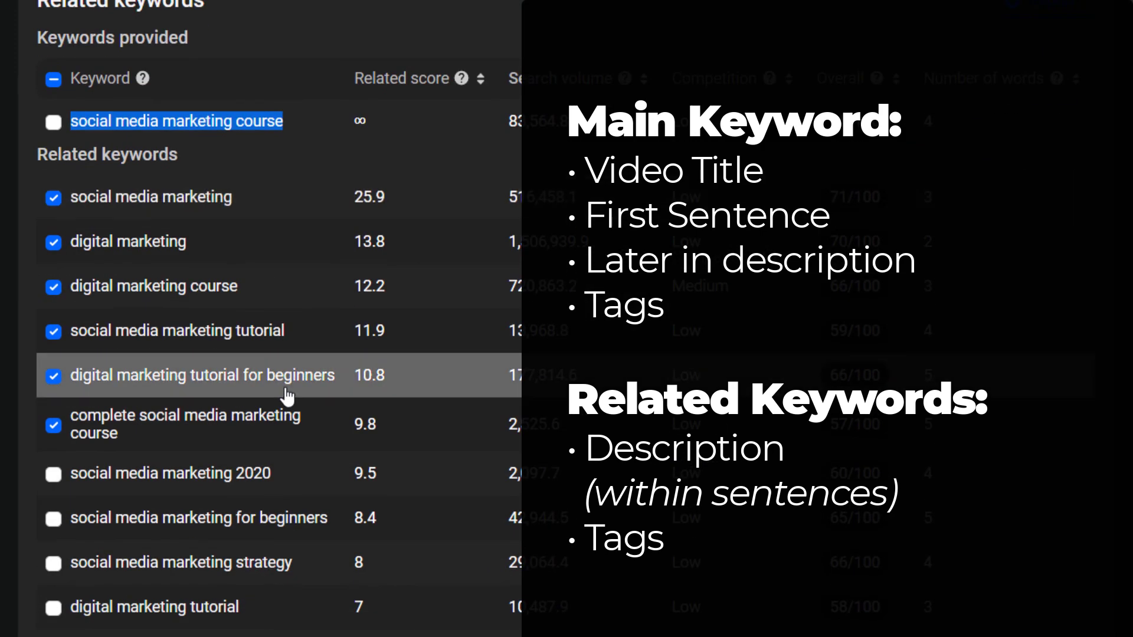
pyautogui.scroll(3, 285, 396)
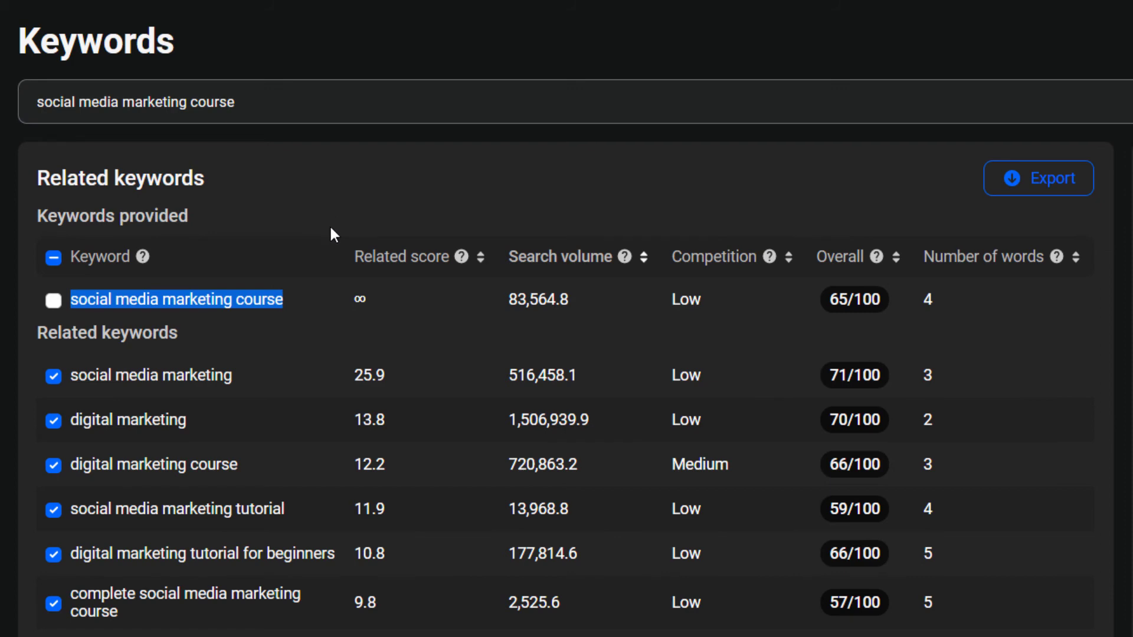
pyautogui.click(255, 108)
pyautogui.click(400, 183)
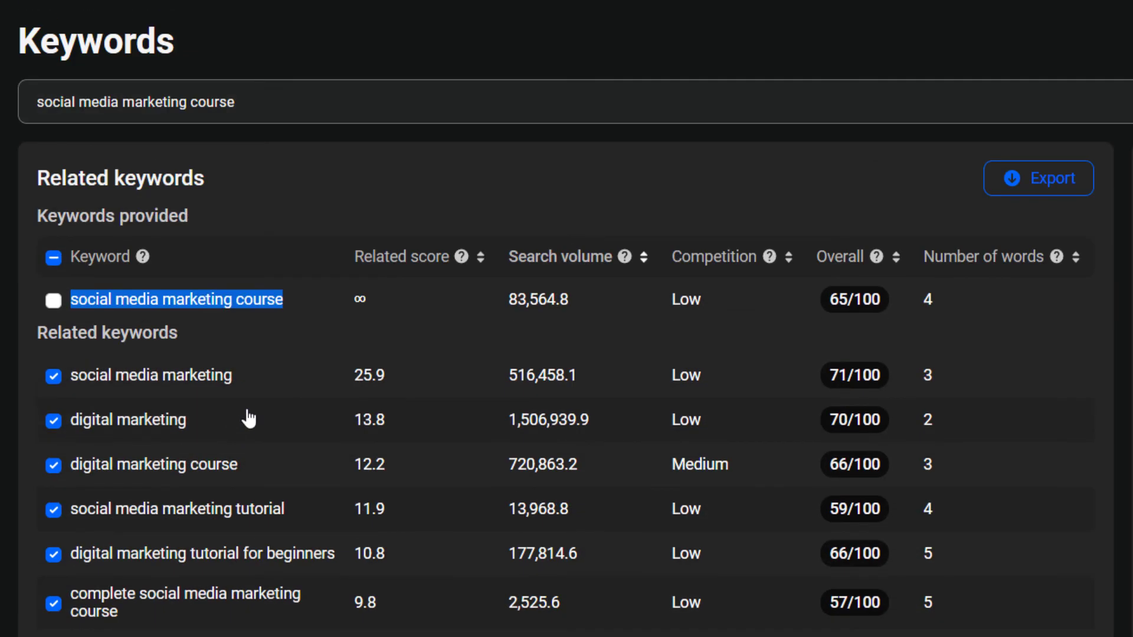
# Change 'social media' to 'instagram' in the search phrase to search 'instagram marketing course'
pyautogui.click(291, 105)
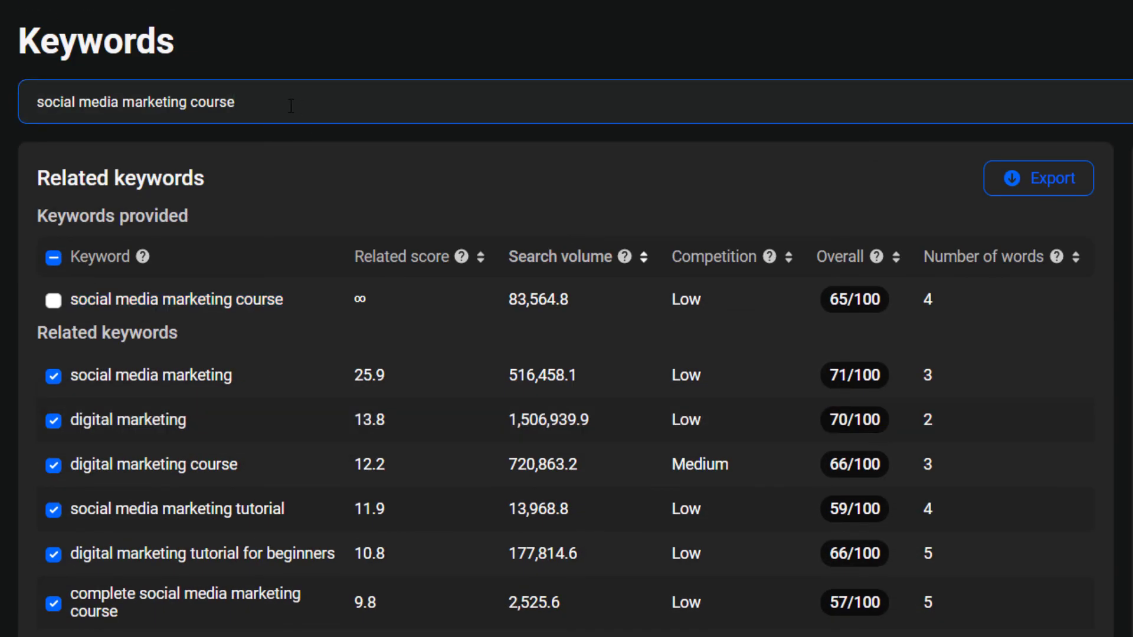
pyautogui.moveTo(121, 105); pyautogui.dragTo(37, 106)
pyautogui.write('in')
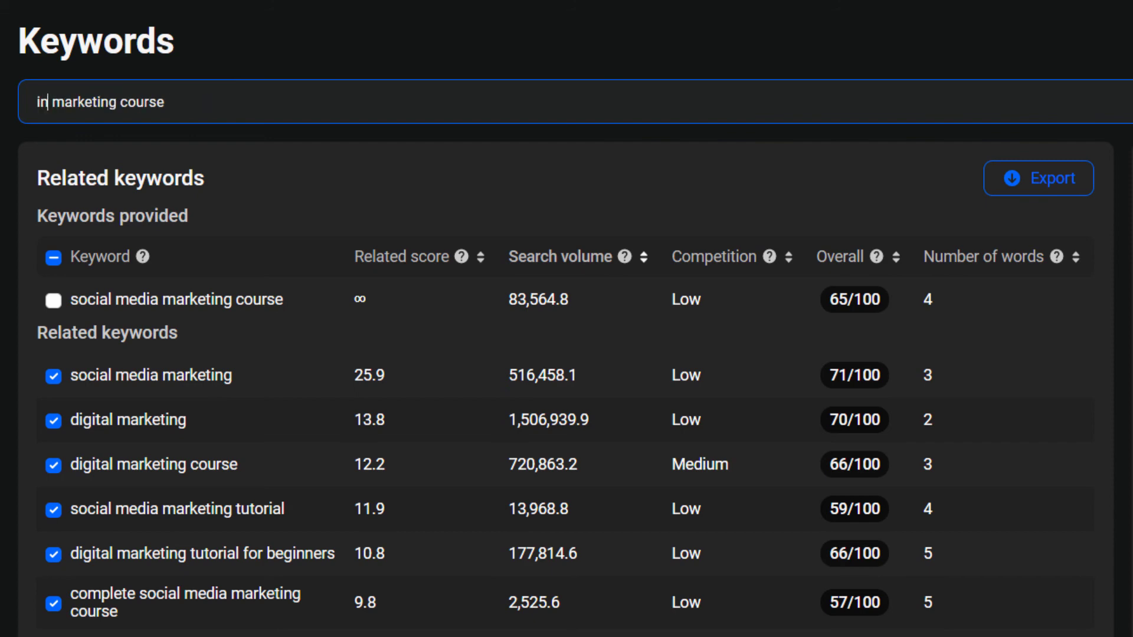
pyautogui.write('stagram')
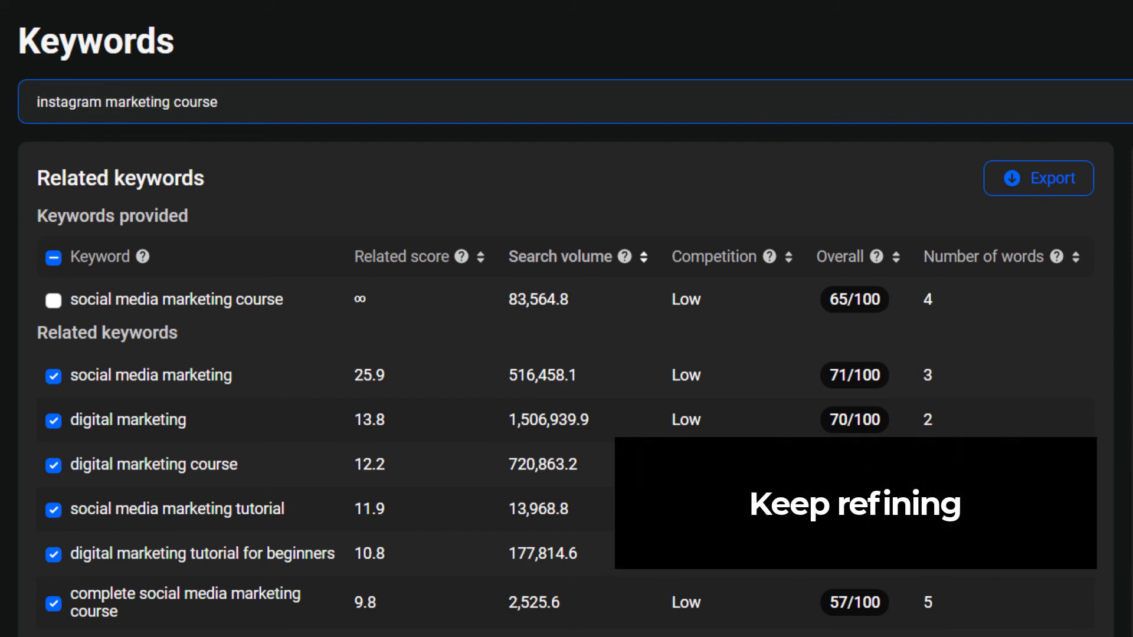
pyautogui.press('Return')
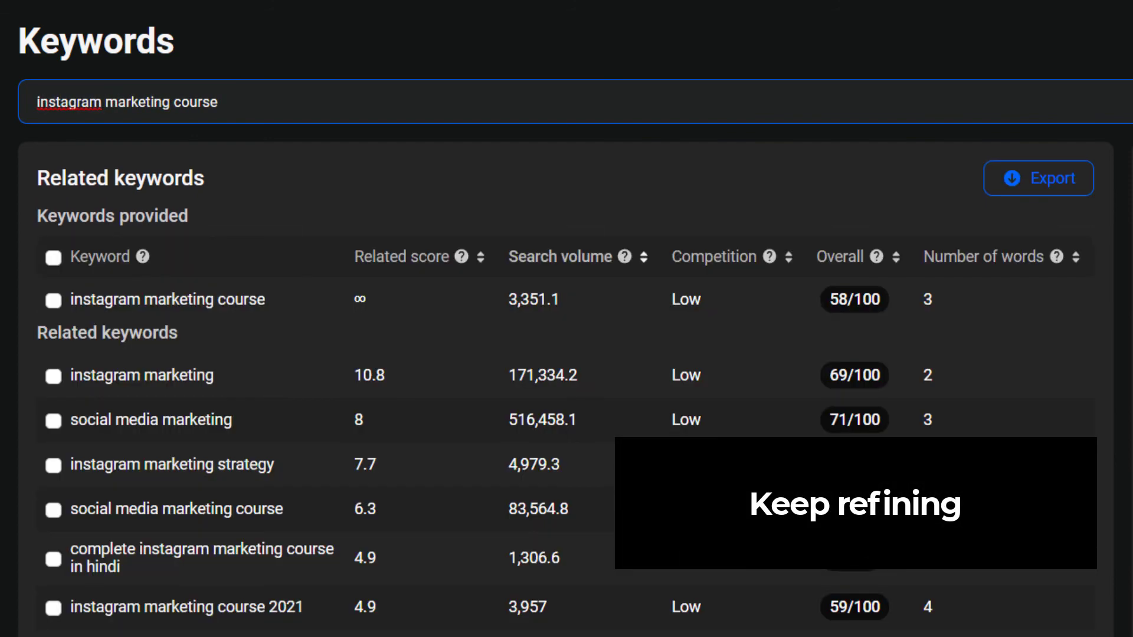